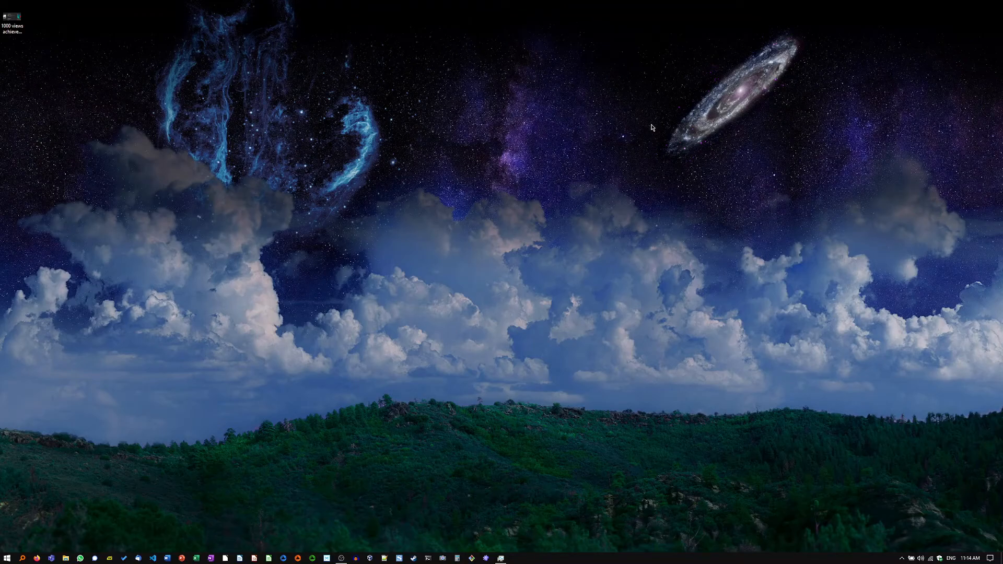
# Step: View the 1000 views achievement image stored on the desktop and close the image viewer
pyautogui.doubleClick(13, 21)
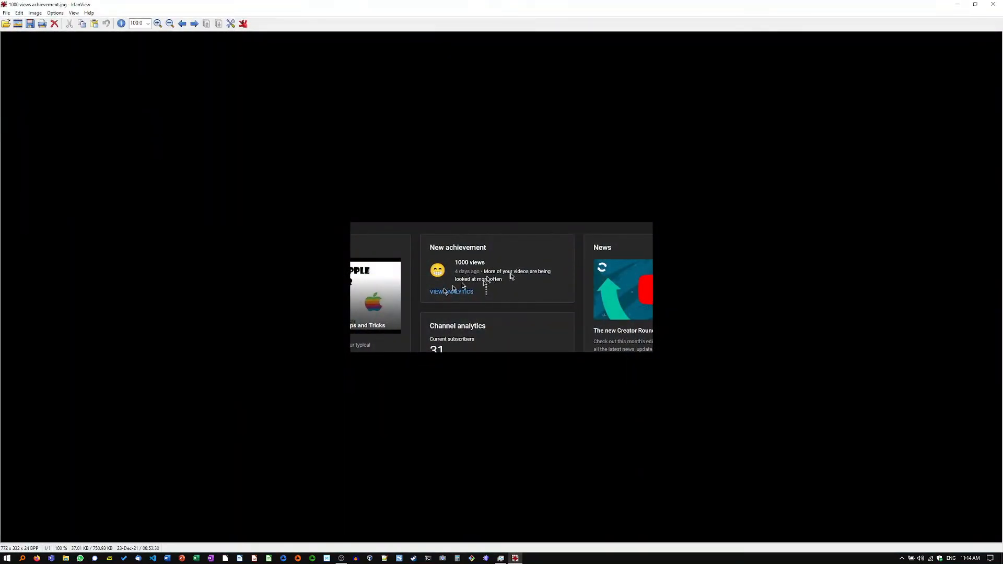
pyautogui.click(992, 7)
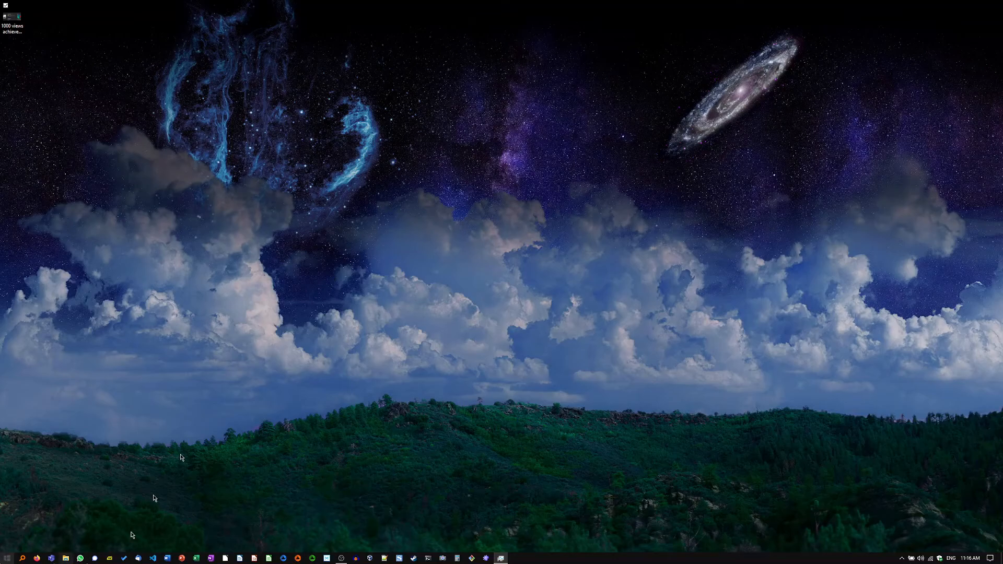
# Step: Switch to Firefox and search the web for "github powertoys"
pyautogui.click(35, 559)
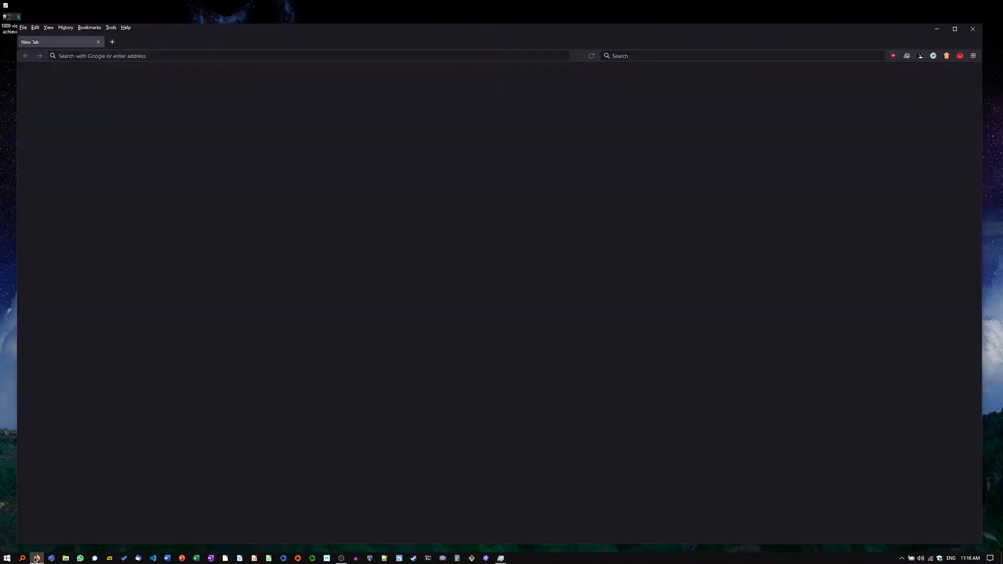
pyautogui.click(667, 56)
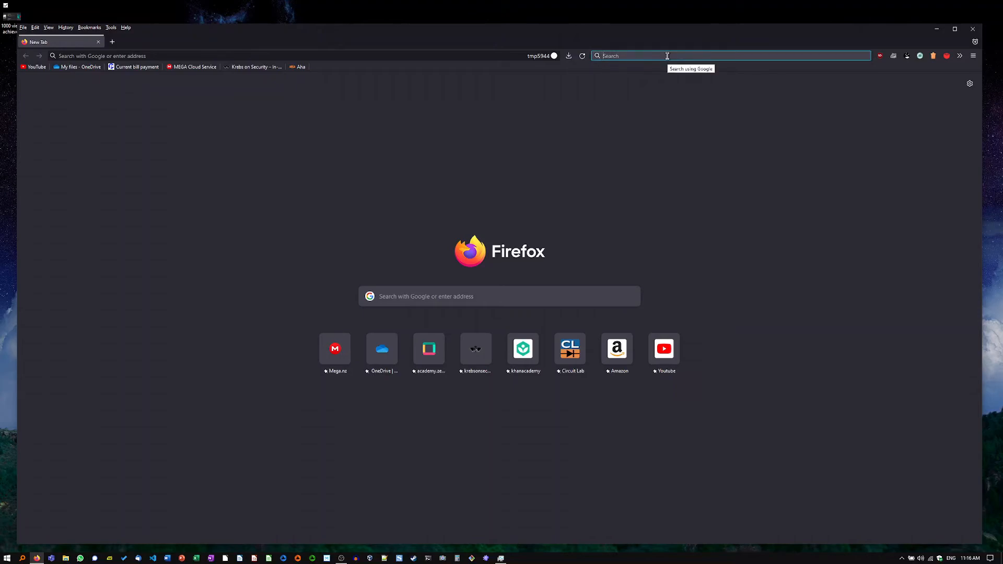
pyautogui.write('github pow')
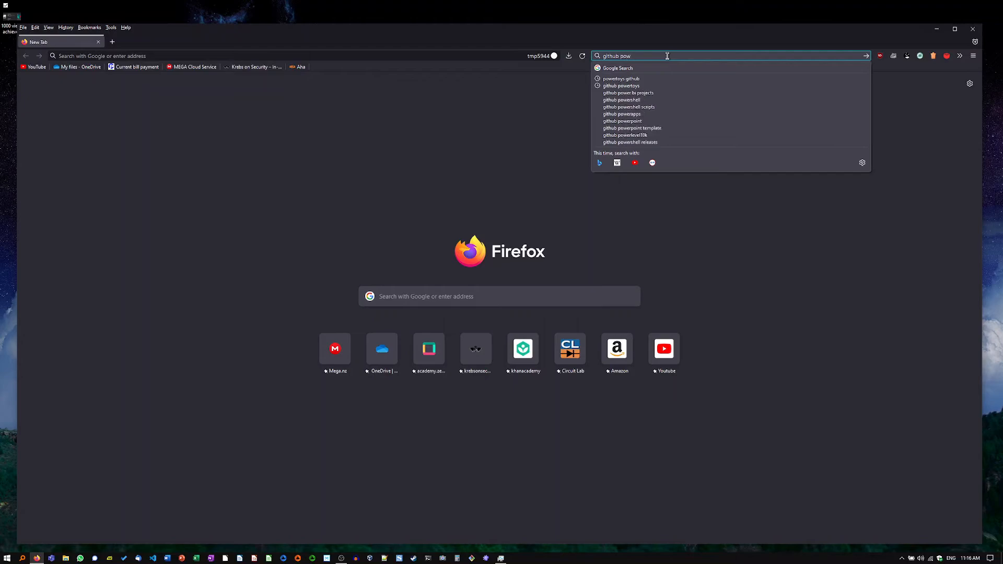
pyautogui.write('ertoys')
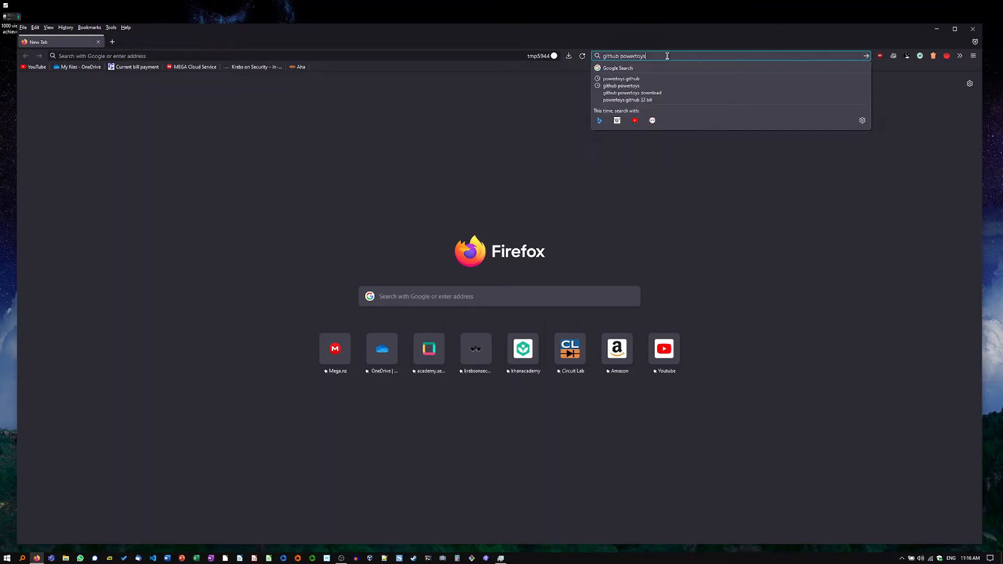
pyautogui.press('Return')
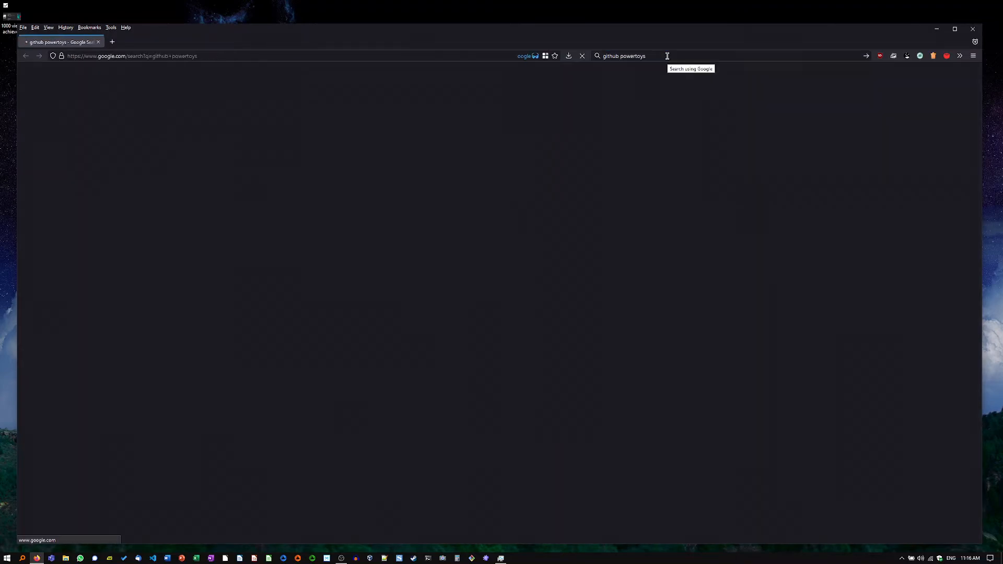
# Step: View the latest release page of the microsoft/PowerToys repository on GitHub and close all the browser tabs
pyautogui.click(242, 149)
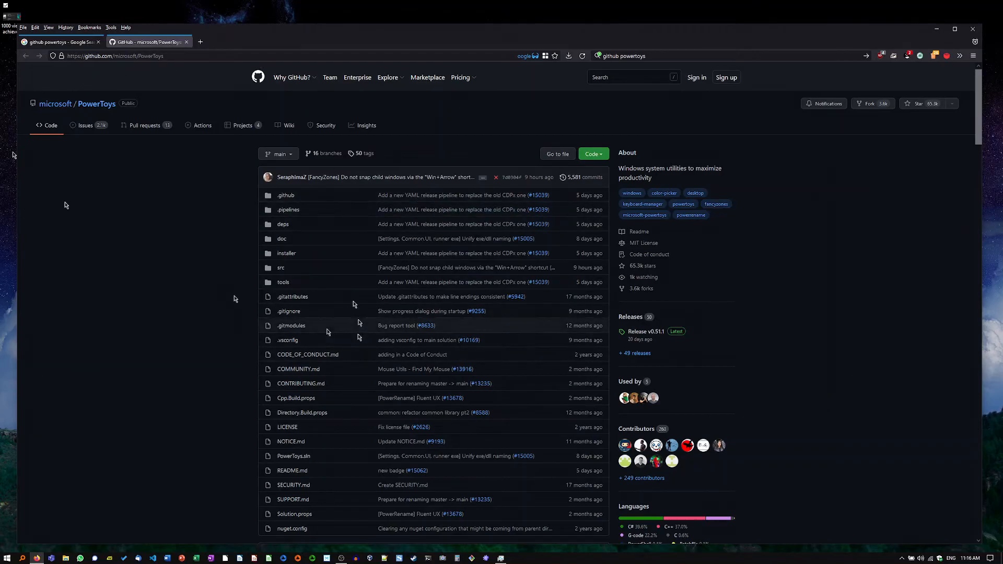
pyautogui.click(638, 336)
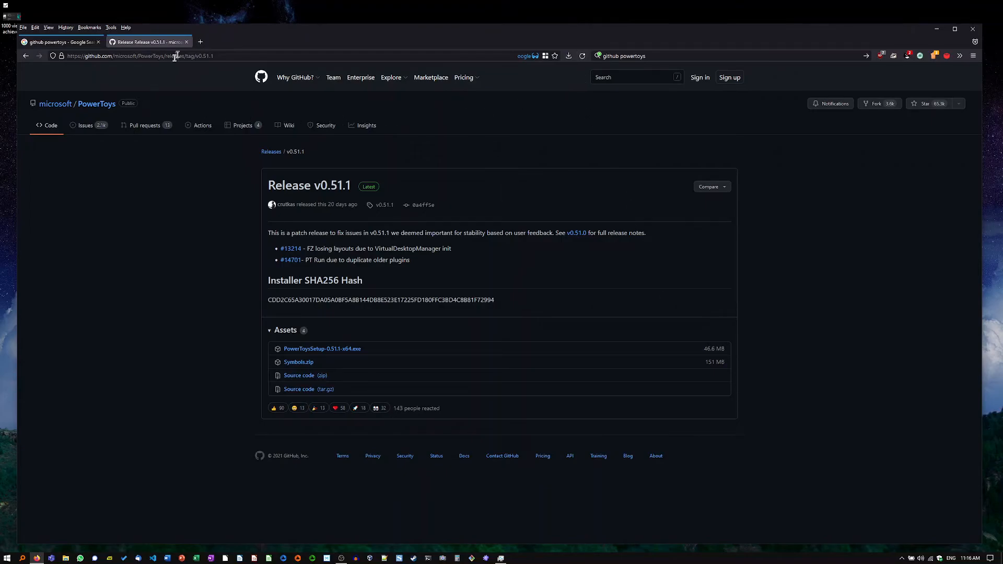
pyautogui.click(187, 42)
pyautogui.click(112, 43)
pyautogui.click(103, 44)
pyautogui.click(99, 43)
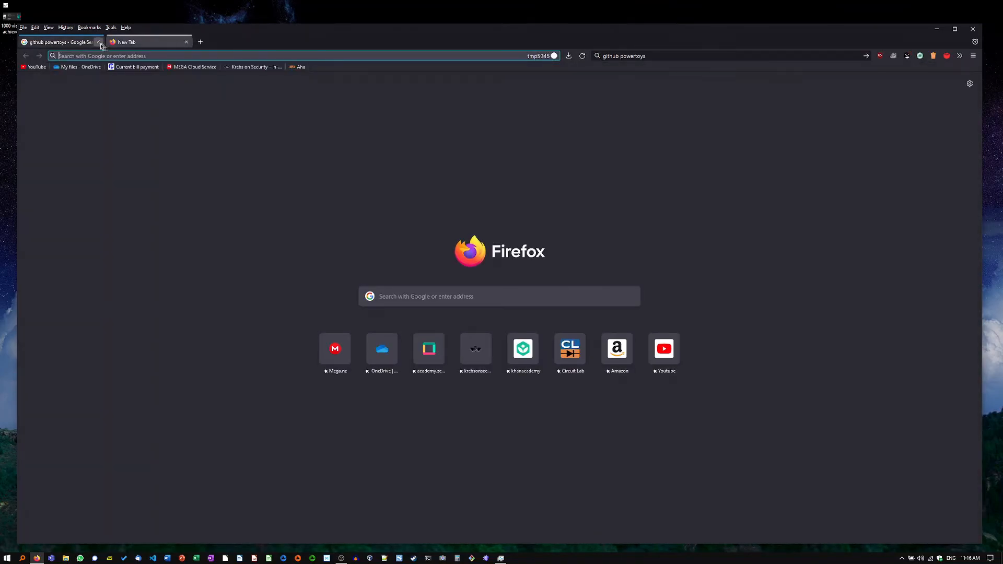
pyautogui.click(98, 42)
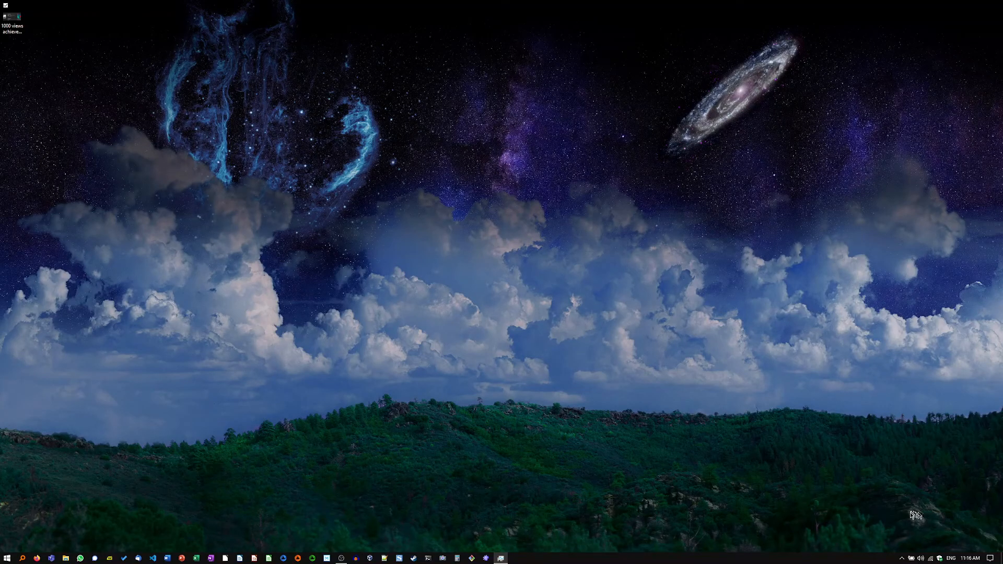
# Step: Open the settings window of the running PowerToys utility
pyautogui.click(902, 559)
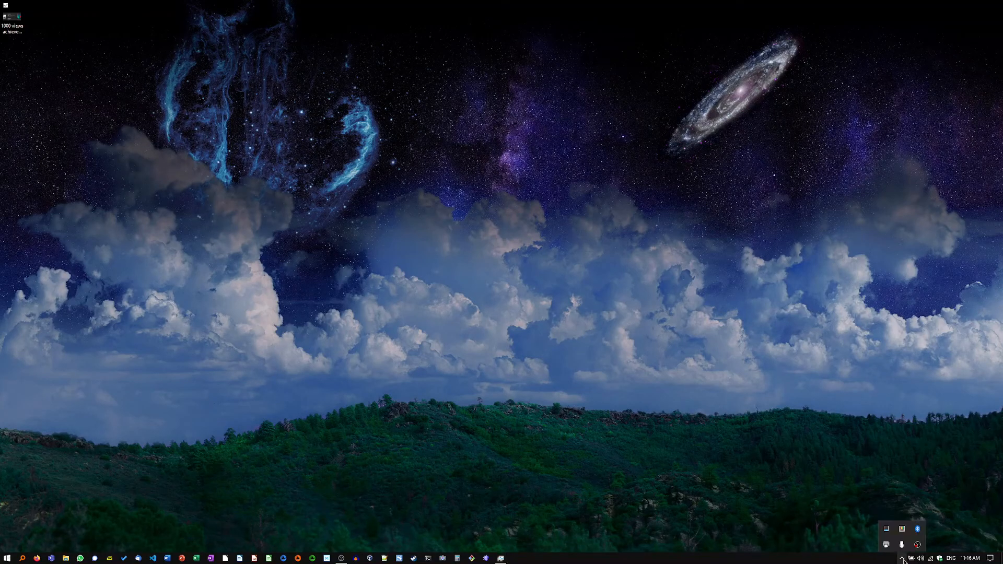
pyautogui.rightClick(906, 529)
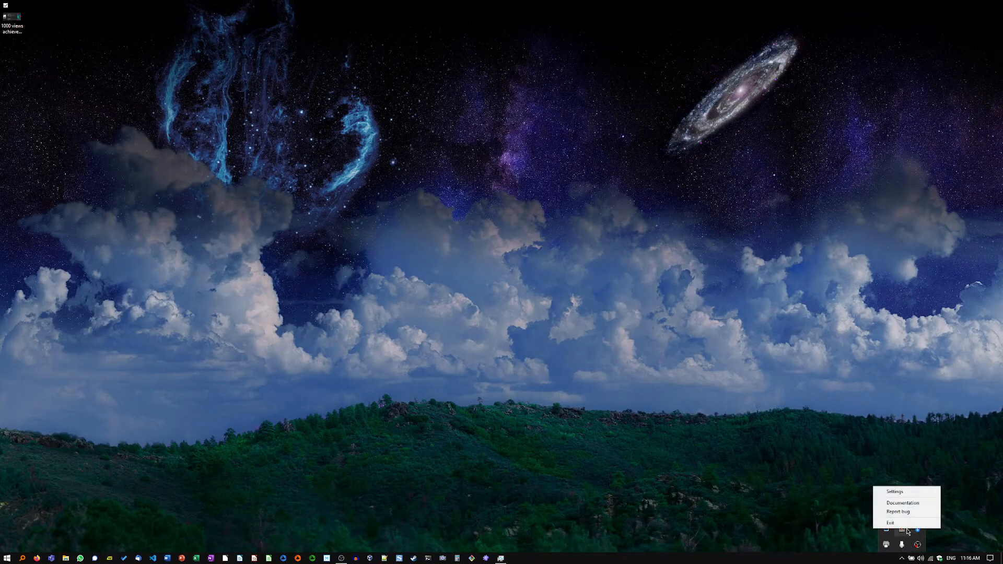
pyautogui.click(899, 493)
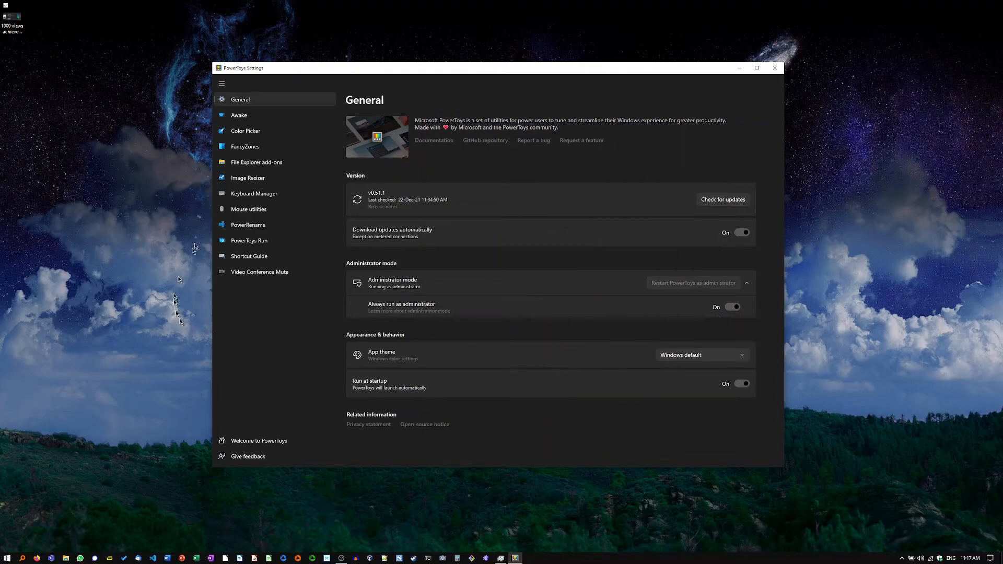
# Step: Look through the Awake, Color Picker and FancyZones settings, including the dialog for the FancyZones activation shortcut
pyautogui.click(239, 115)
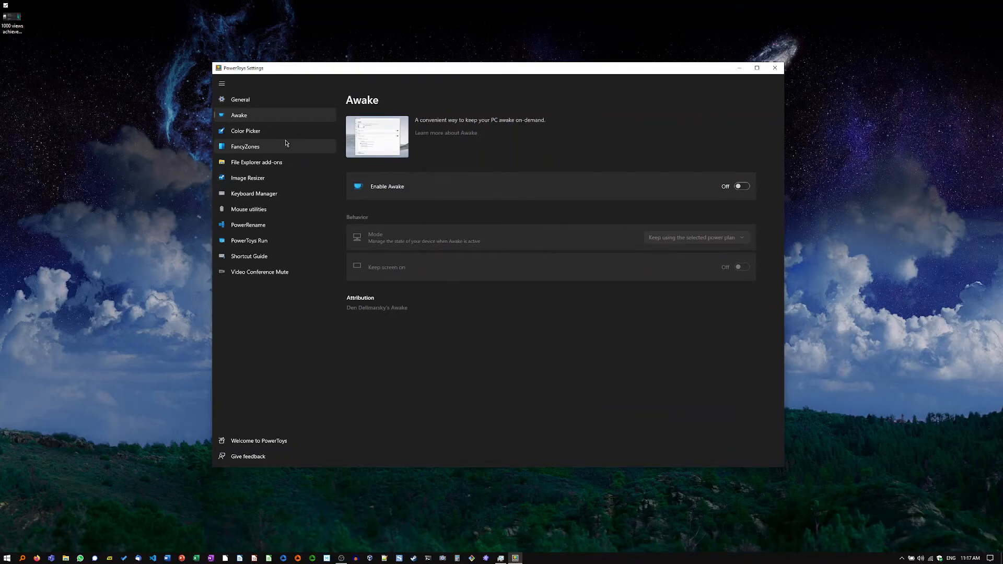
pyautogui.click(288, 131)
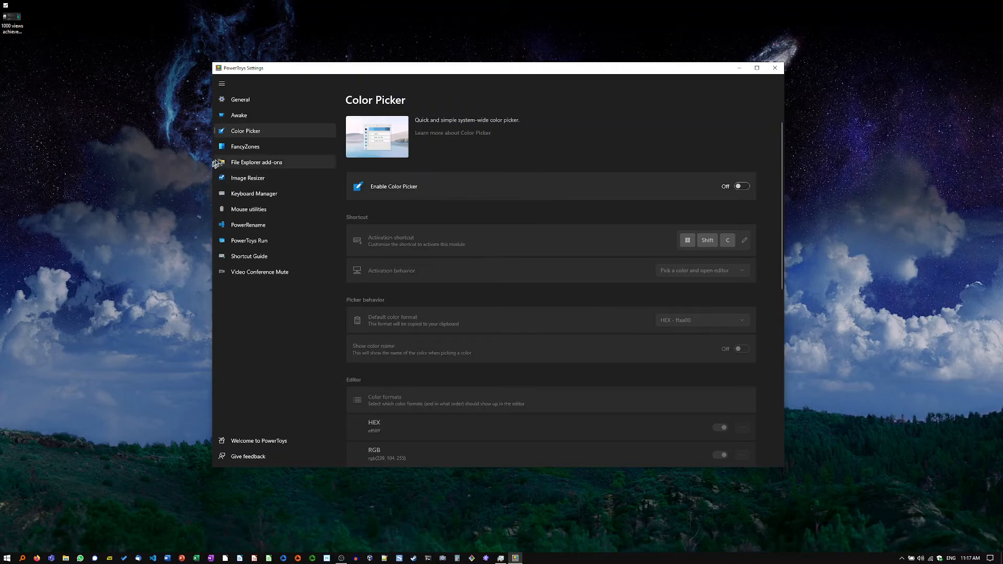
pyautogui.click(252, 149)
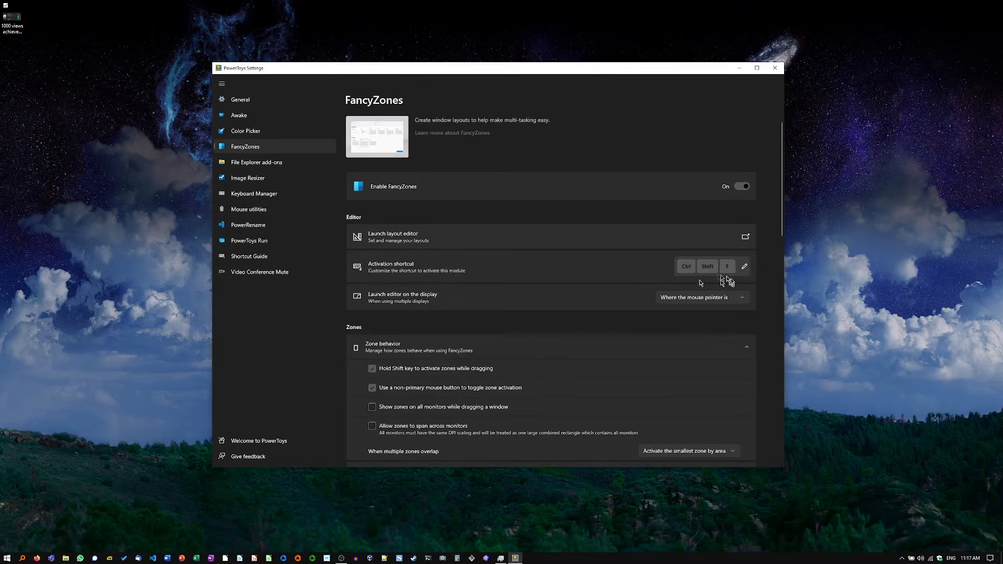
pyautogui.click(744, 266)
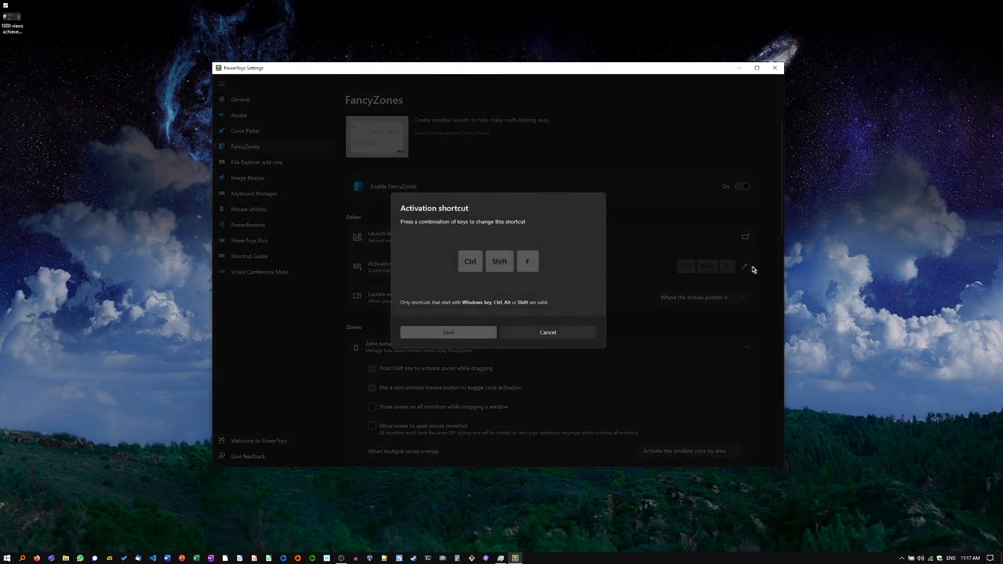
pyautogui.click(547, 332)
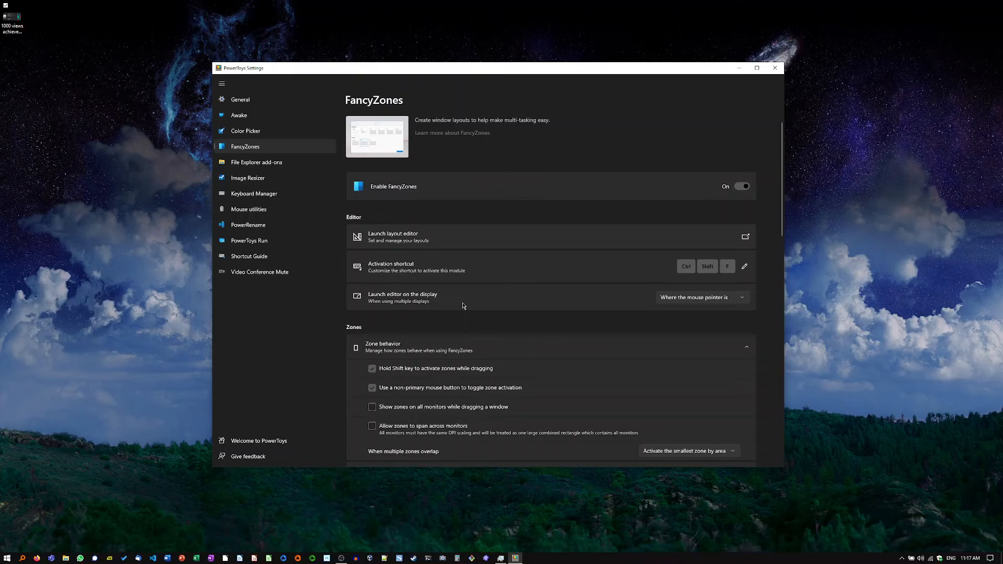
# Step: Launch the FancyZones layout editor and start a new custom layout of the Grid type
pyautogui.hotkey('ctrl', 'shift', 'f')
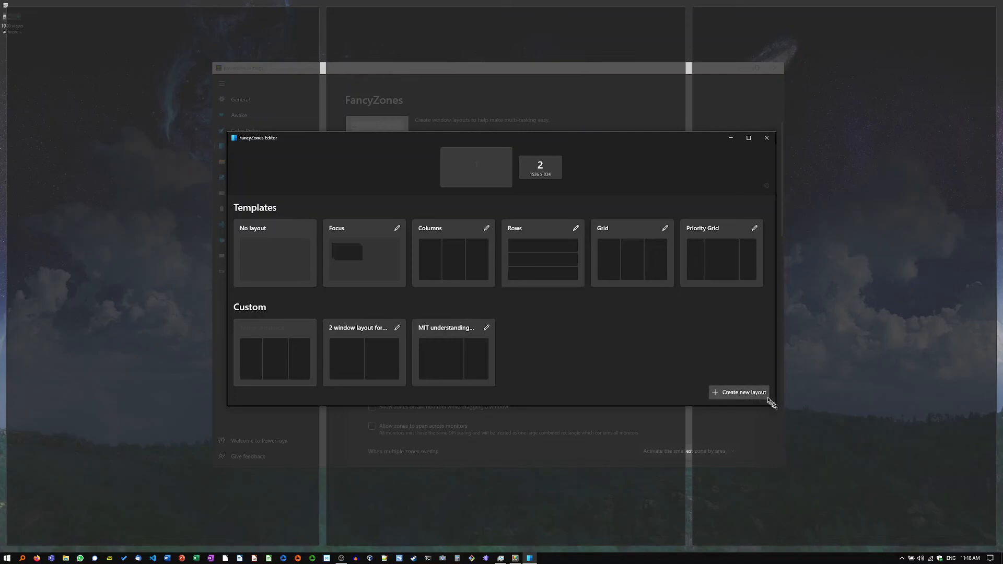
pyautogui.click(731, 392)
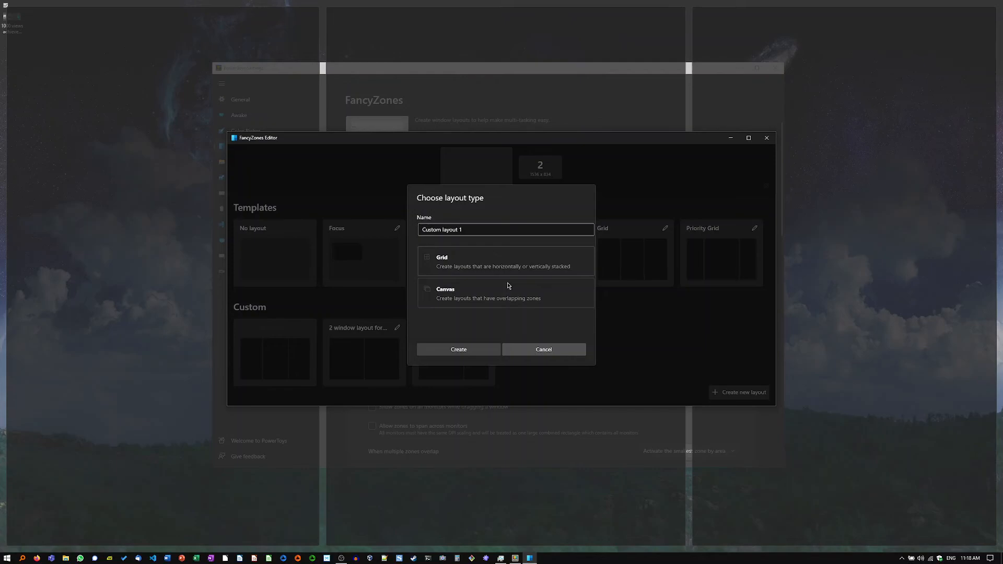
pyautogui.click(447, 350)
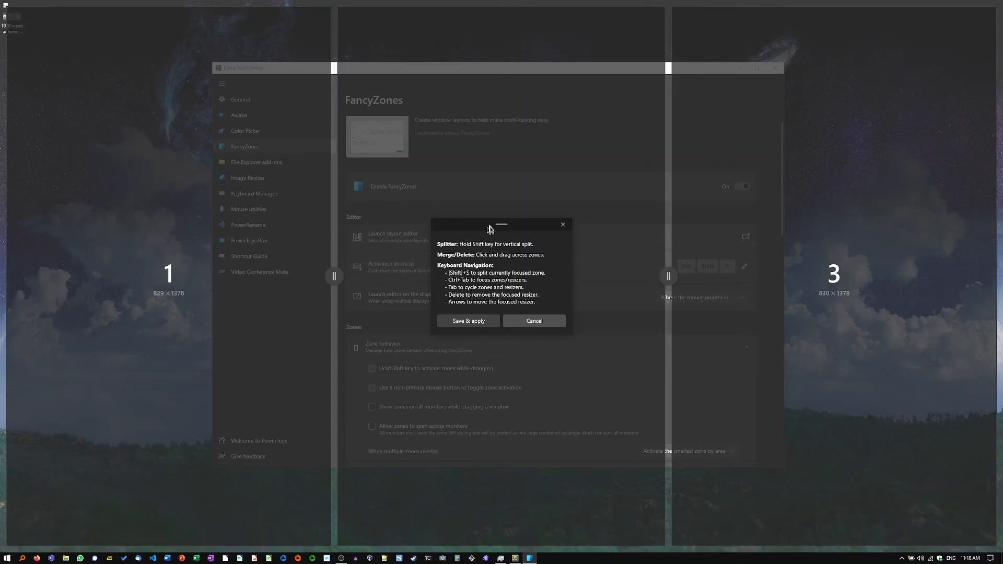
# Step: Try splitting the first zone vertically and the middle and last zones horizontally, and discard the layout and close the editor
pyautogui.moveTo(496, 226); pyautogui.dragTo(526, 407)
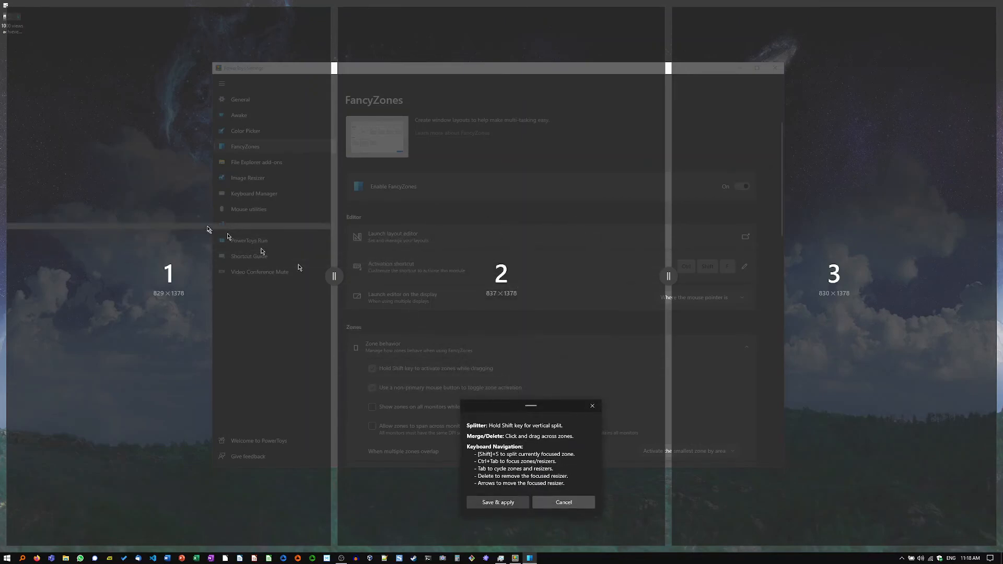
pyautogui.press('shift')
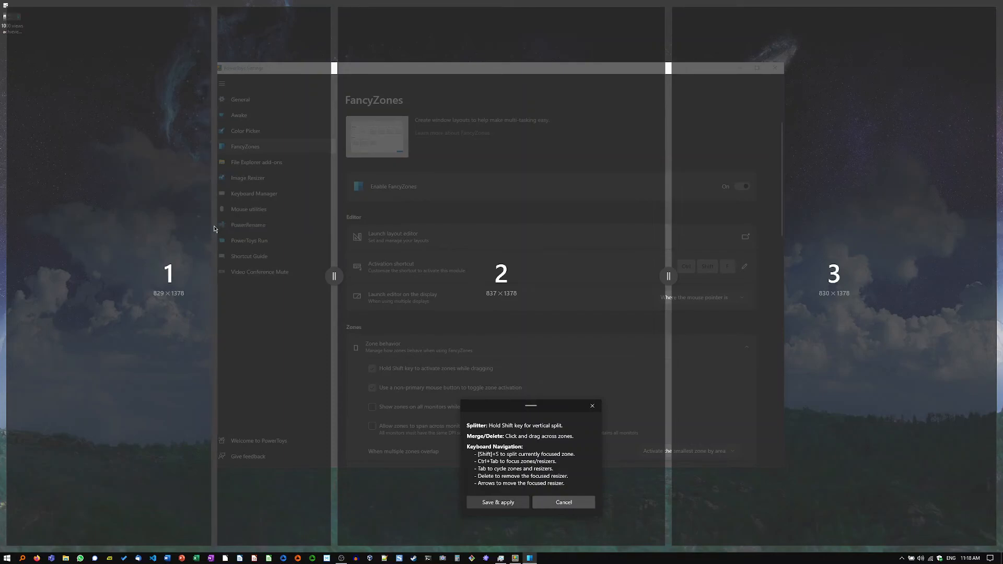
pyautogui.click(182, 236)
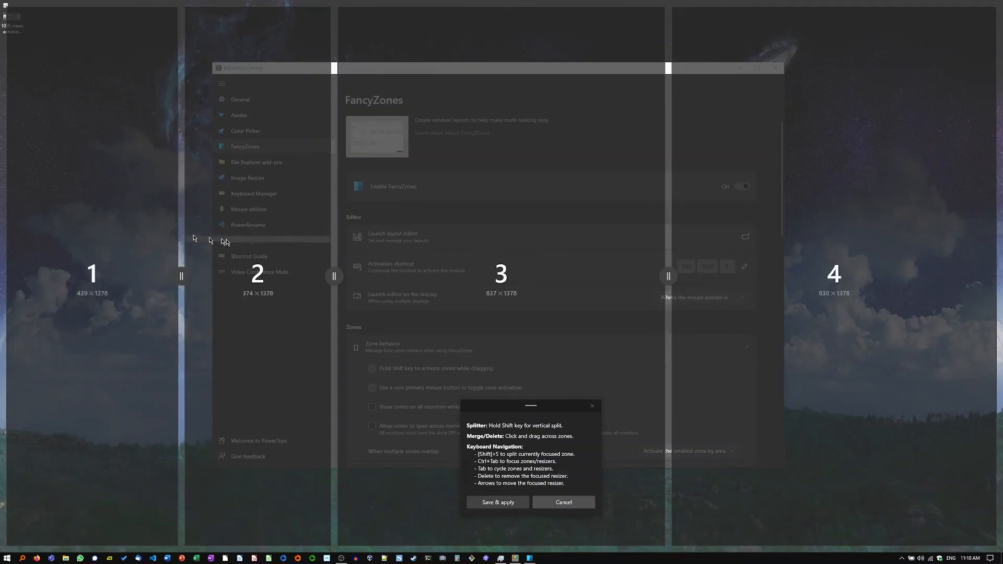
pyautogui.click(492, 174)
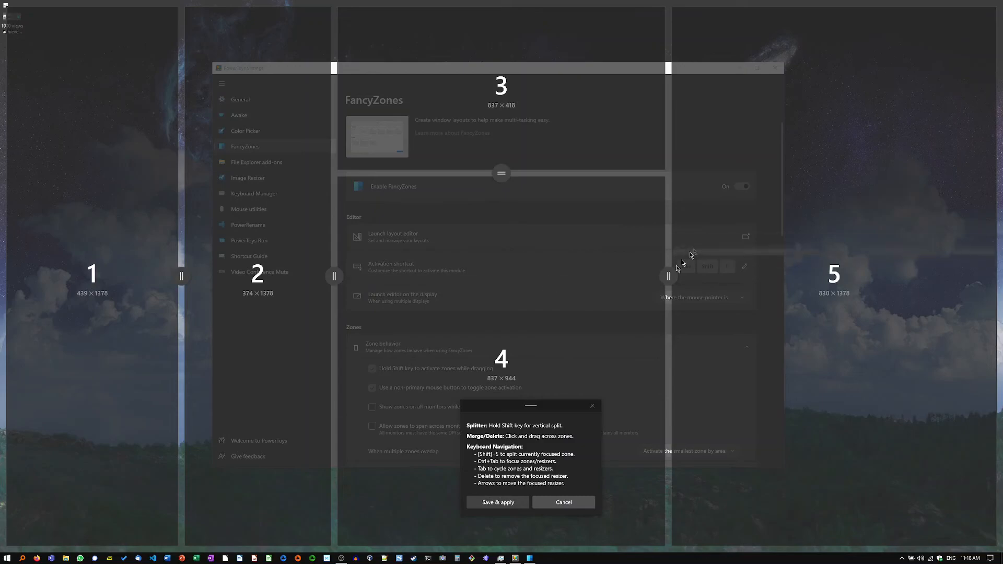
pyautogui.click(723, 216)
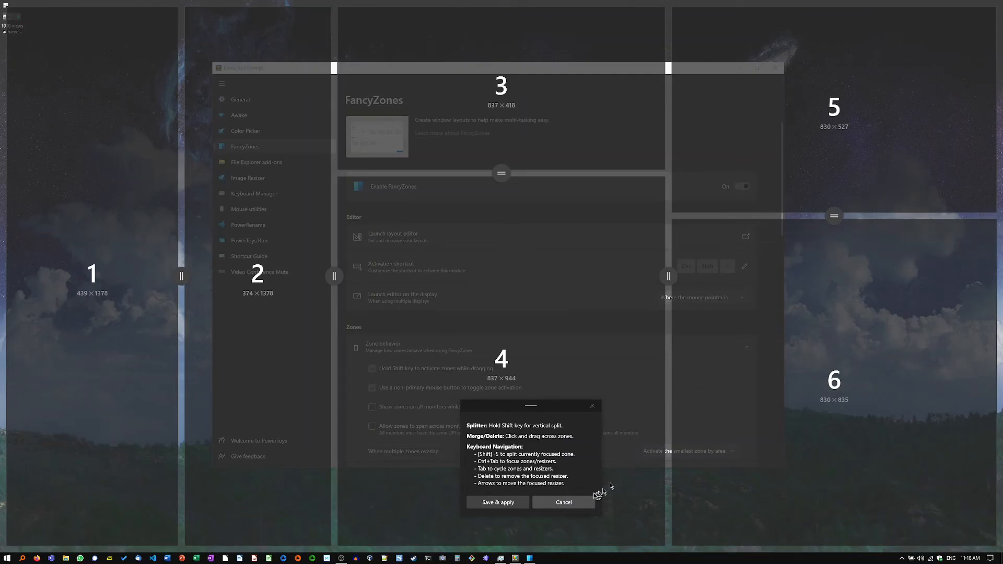
pyautogui.click(572, 502)
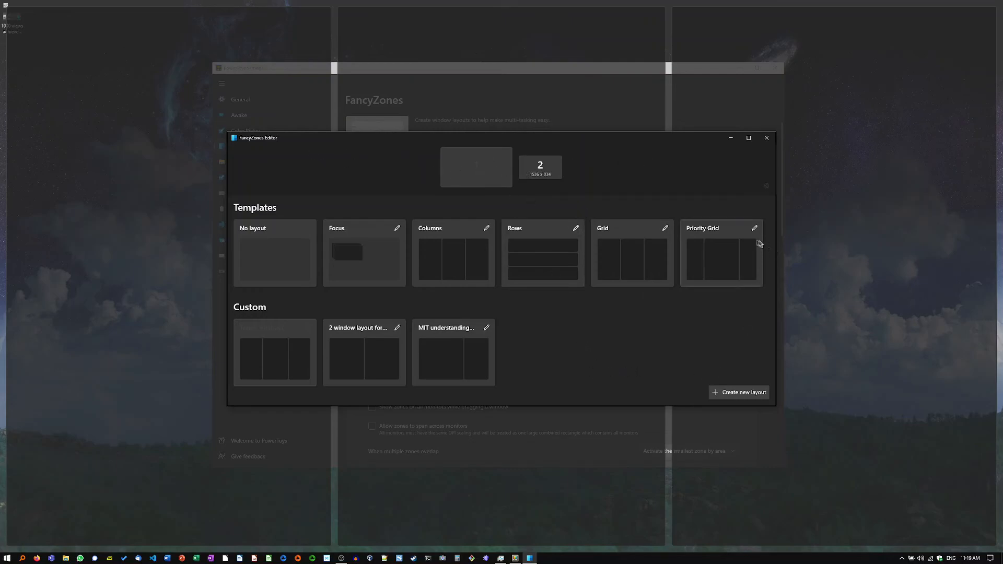
pyautogui.click(766, 138)
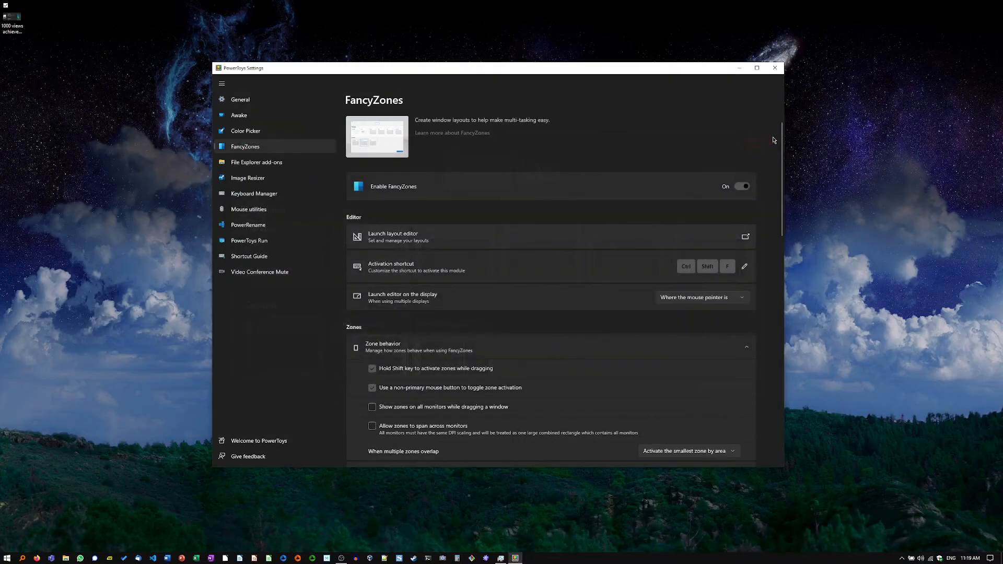
# Step: Show the custom zone appearance colors and snap the PowerToys Settings window into the middle zone
pyautogui.scroll(-3, 495, 332)
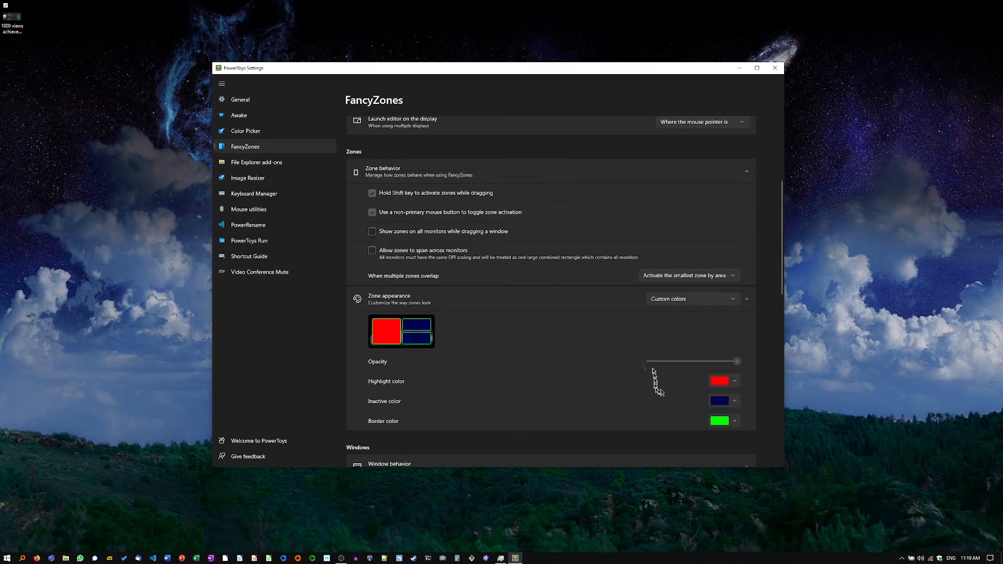
pyautogui.moveTo(549, 72); pyautogui.dragTo(583, 169)
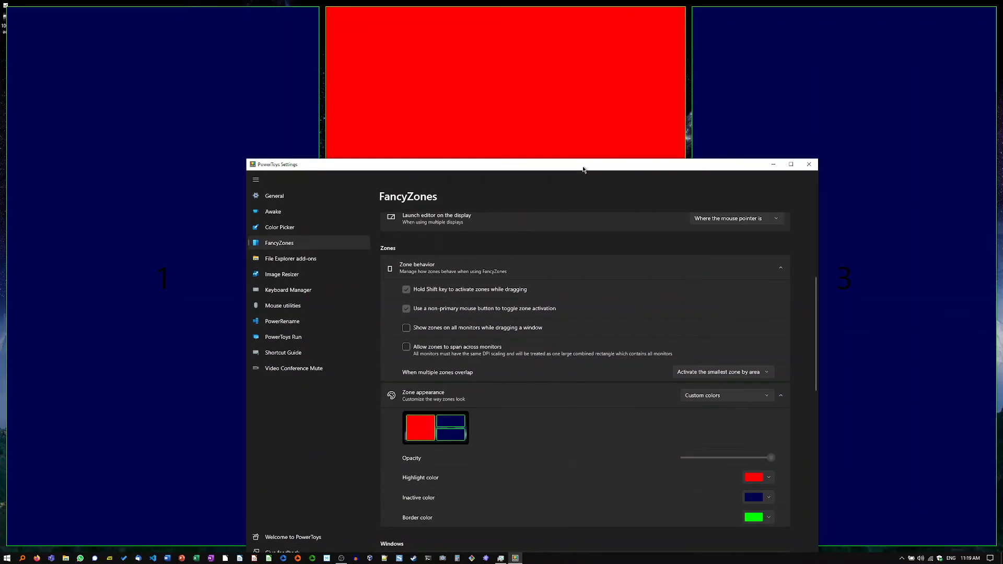
pyautogui.moveTo(583, 168); pyautogui.dragTo(515, 91)
# Step: Pull the PowerToys Settings window out of the middle zone and snap it across zones 1 and 2
pyautogui.moveTo(426, 8); pyautogui.dragTo(426, 58)
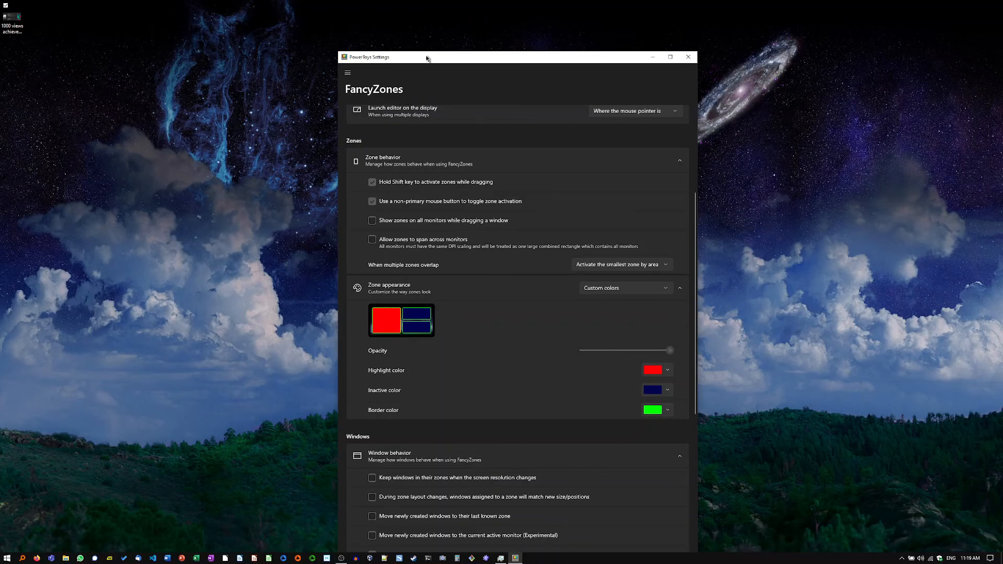
pyautogui.moveTo(426, 58); pyautogui.dragTo(324, 35)
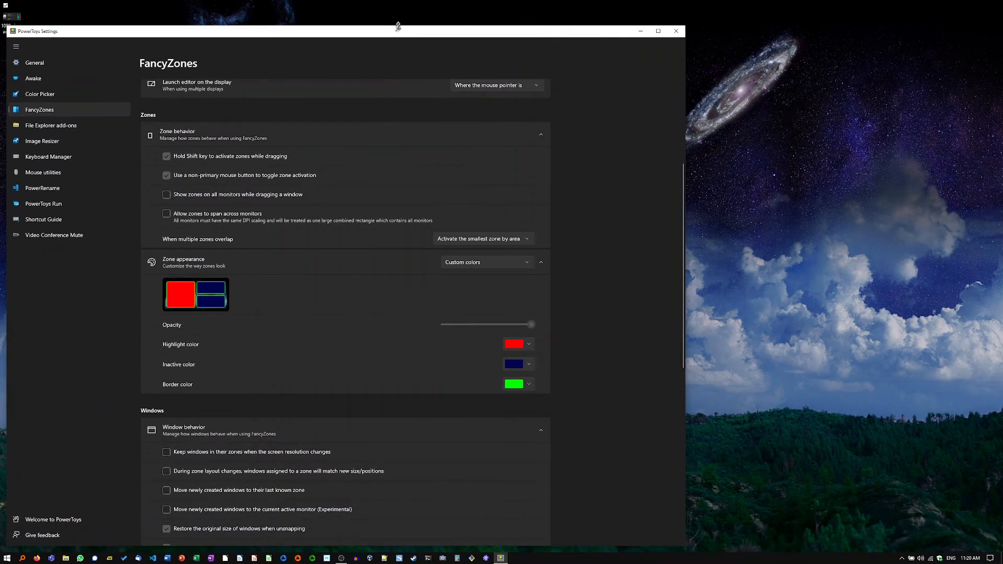
# Step: Unsnap the PowerToys Settings window from the combined zones and review the FancyZones window behavior and switching options
pyautogui.moveTo(369, 34); pyautogui.dragTo(523, 30)
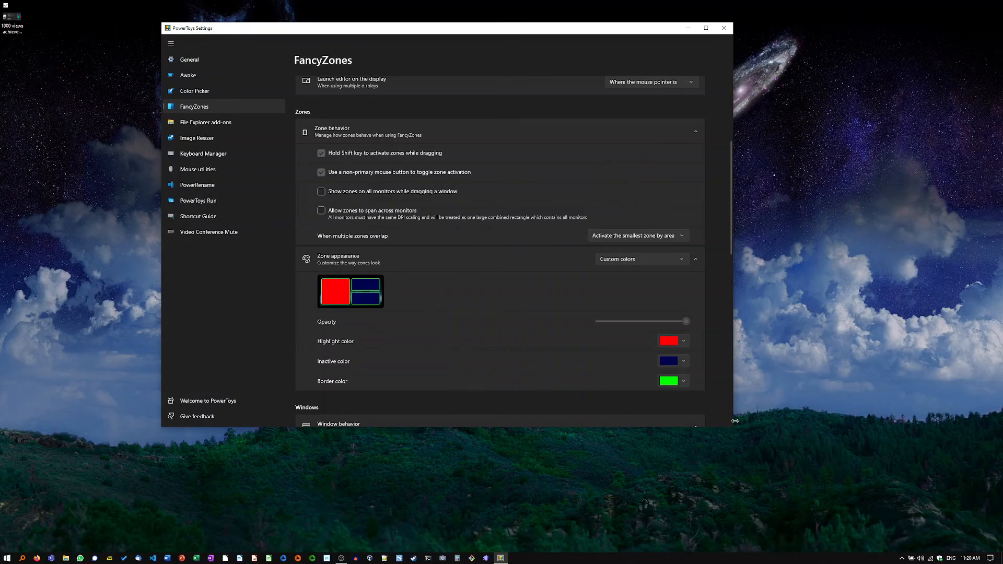
pyautogui.scroll(-10, 594, 315)
pyautogui.scroll(3, 594, 314)
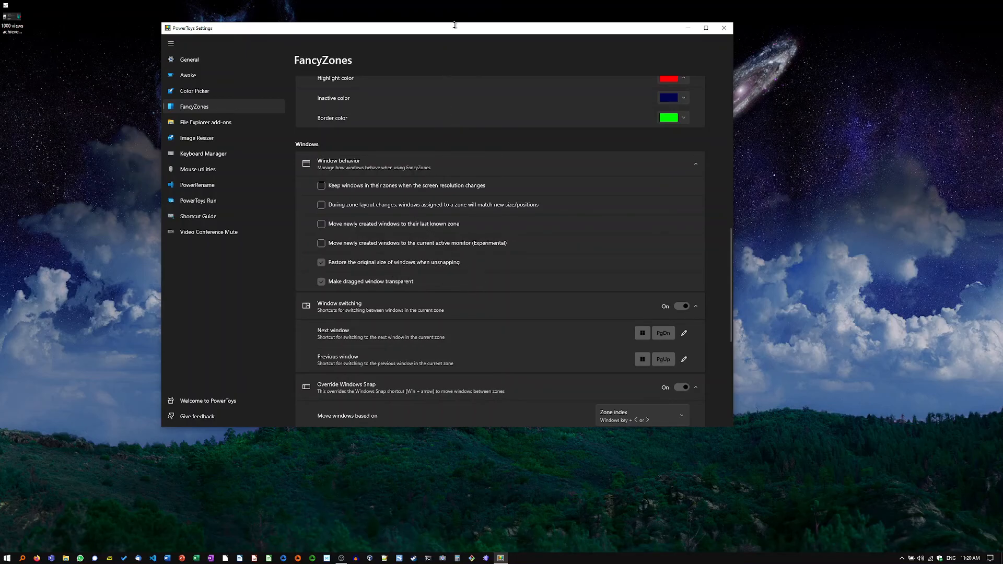
# Step: Move the PowerToys Settings window around the desktop and view the remaining FancyZones options down to the excluded apps
pyautogui.moveTo(454, 30); pyautogui.dragTo(480, 78)
pyautogui.moveTo(511, 14); pyautogui.dragTo(344, 43)
pyautogui.scroll(-4, 496, 141)
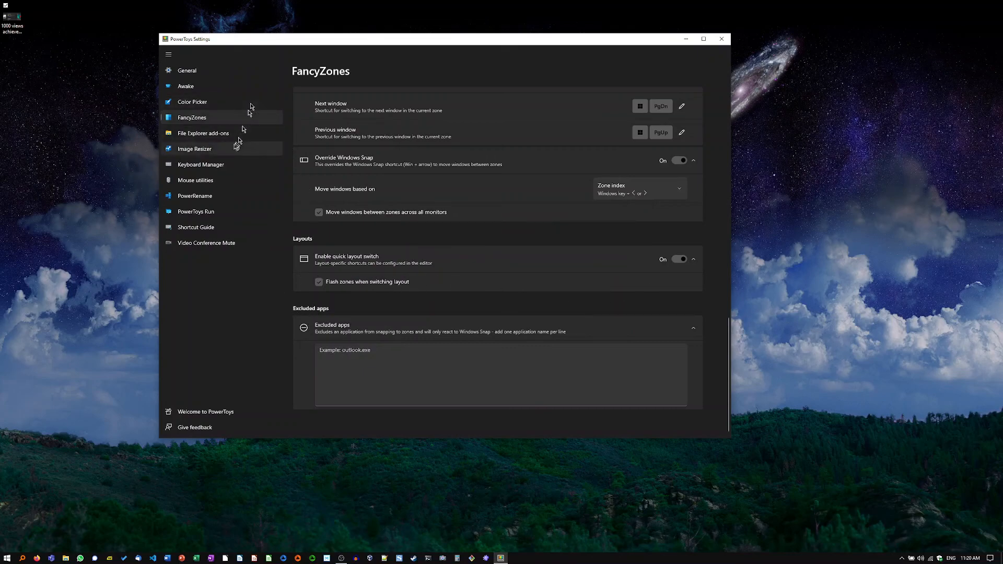
# Step: Review the File Explorer add-ons, Image Resizer and Keyboard Manager settings pages
pyautogui.click(204, 135)
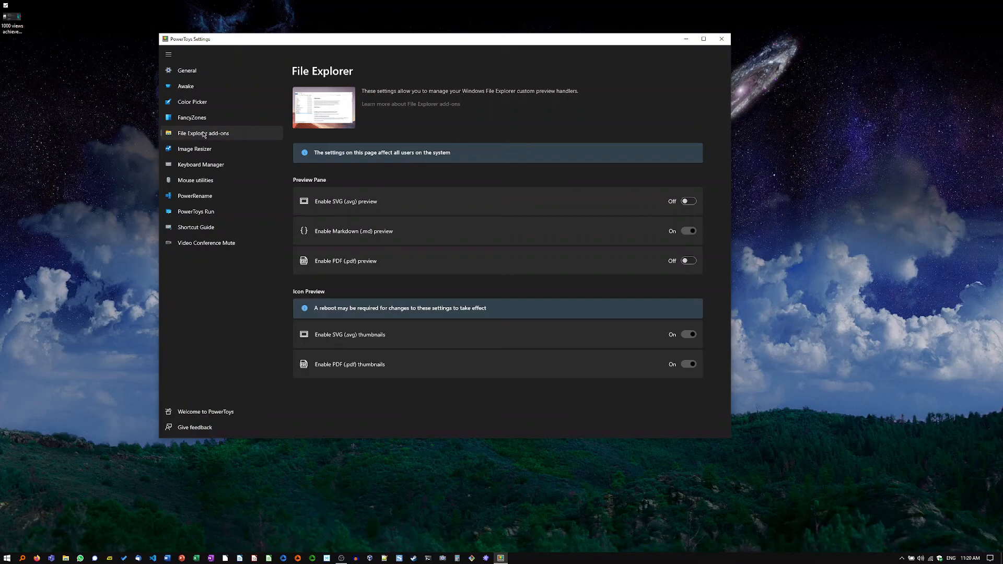
pyautogui.click(176, 155)
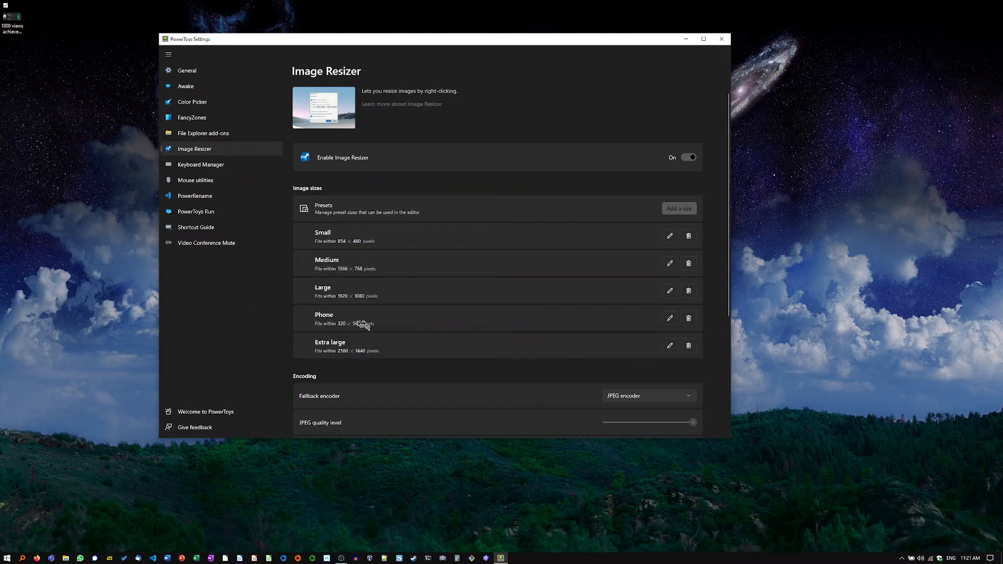
pyautogui.scroll(-2, 358, 324)
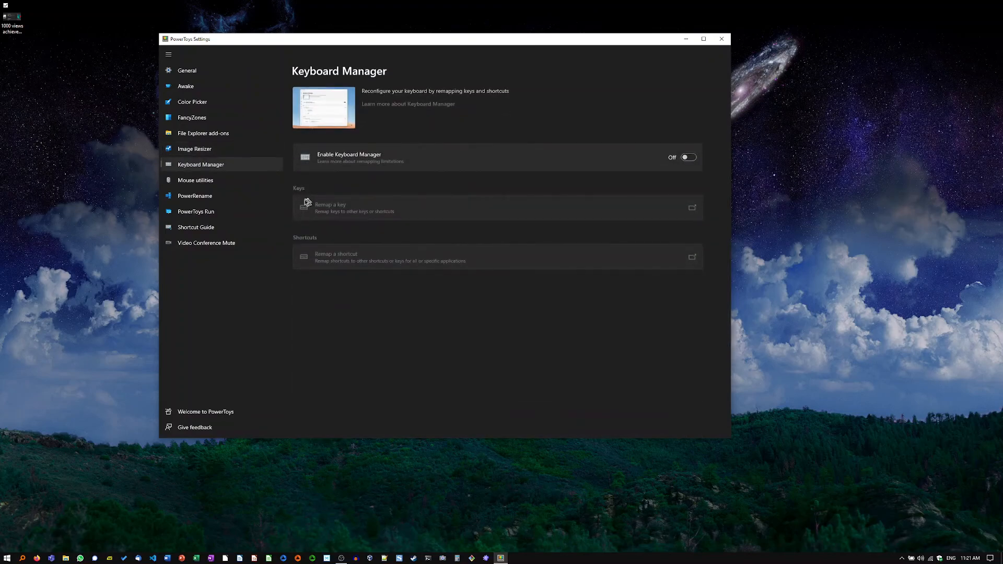
# Step: Open the Mouse utilities settings, trigger Find My Mouse and test the Mouse Highlighter inside the window and on the desktop
pyautogui.click(178, 184)
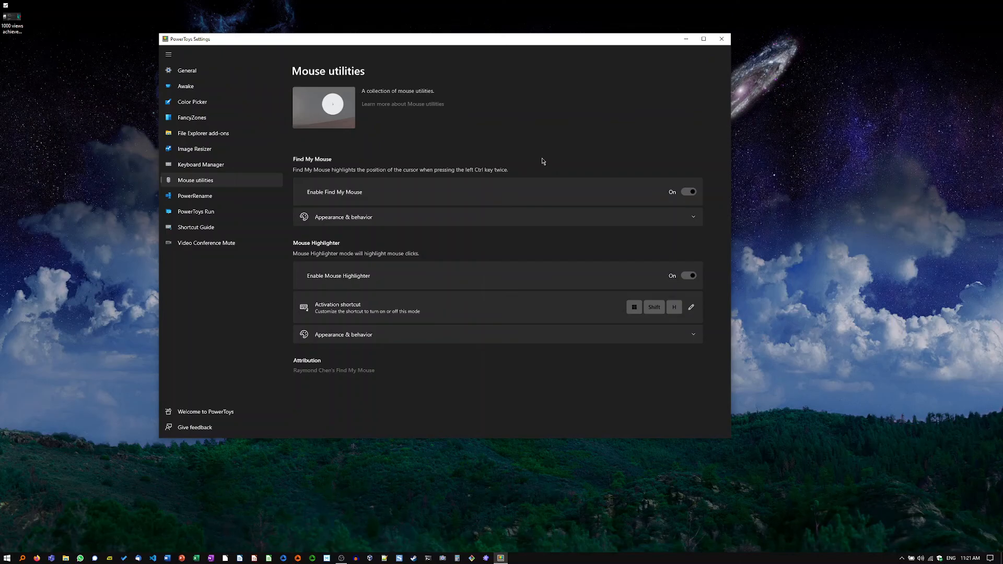
pyautogui.press('ctrl')
pyautogui.press('ctrl')
pyautogui.click(433, 366)
pyautogui.click(794, 375)
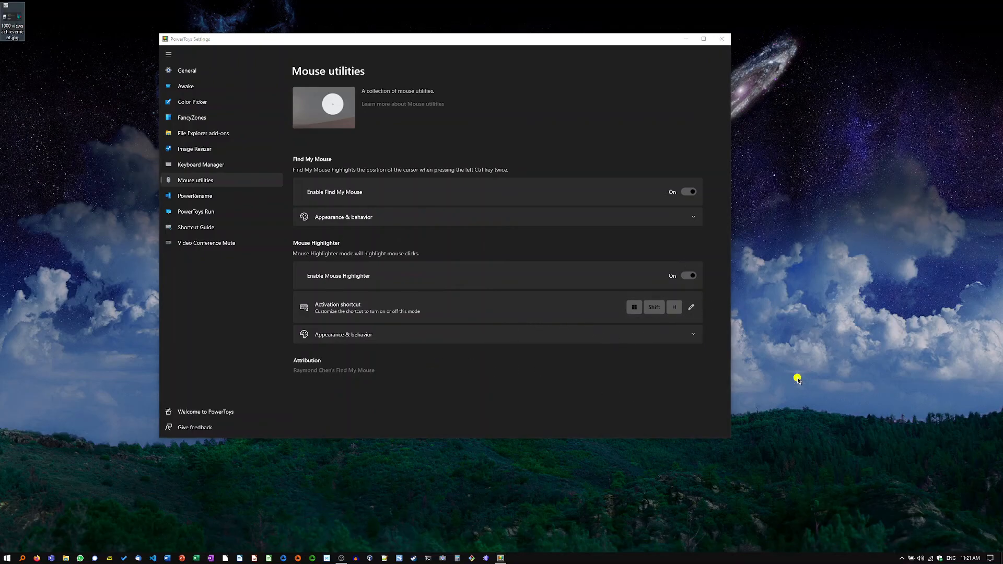
pyautogui.click(479, 384)
# Step: Expand the Mouse Highlighter appearance options and set the right button highlight color to green, #45FF18
pyautogui.click(685, 338)
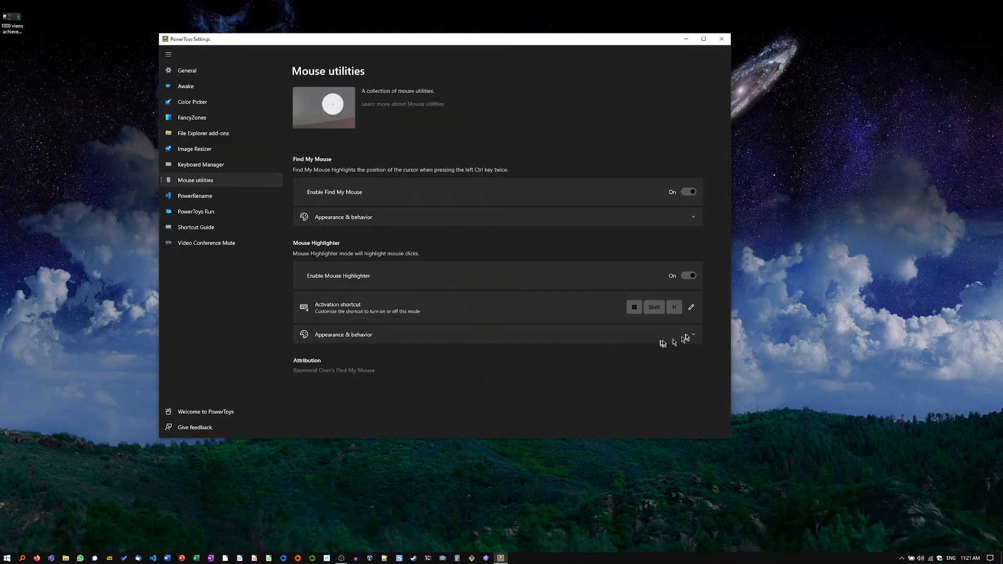
pyautogui.scroll(-3, 543, 355)
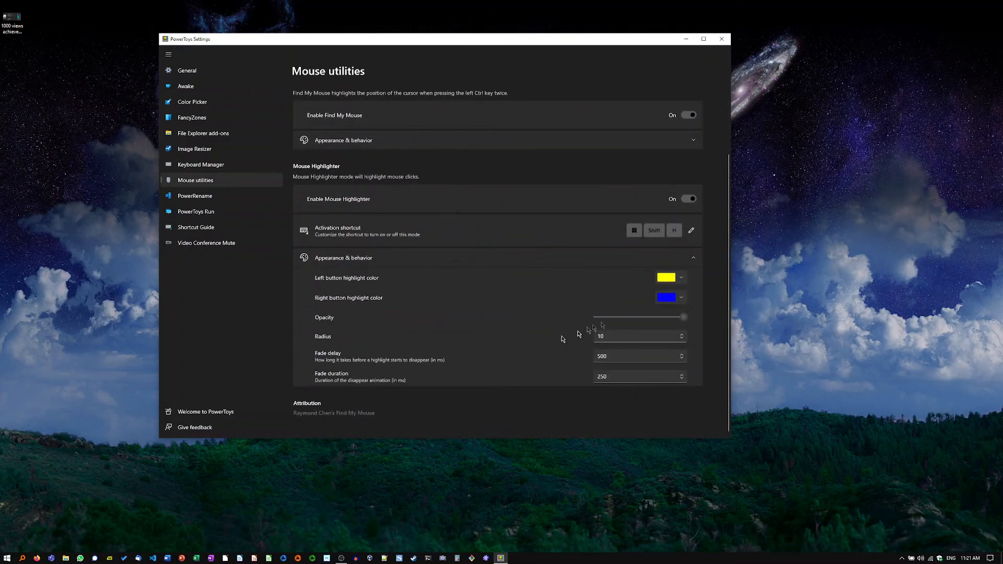
pyautogui.click(681, 297)
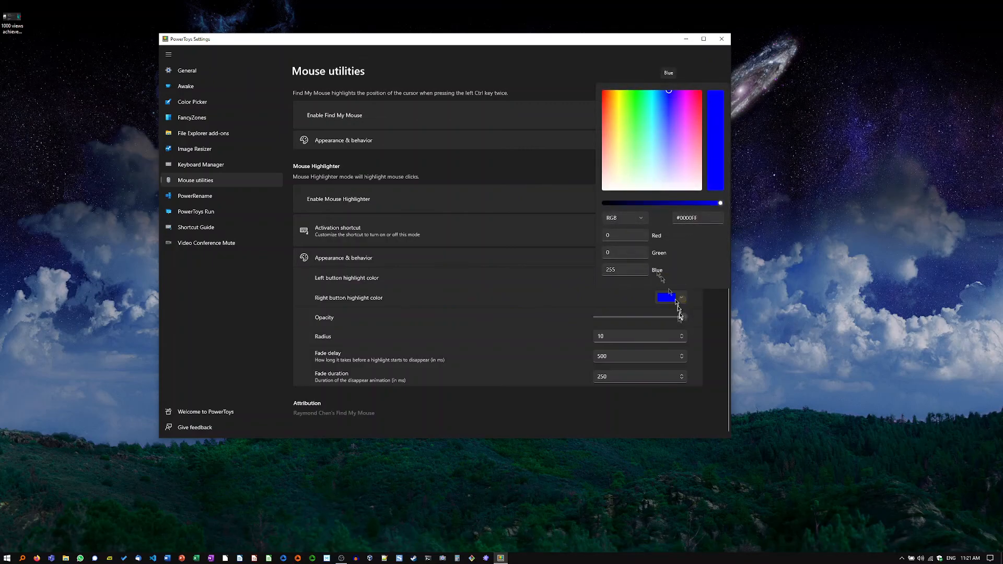
pyautogui.click(633, 99)
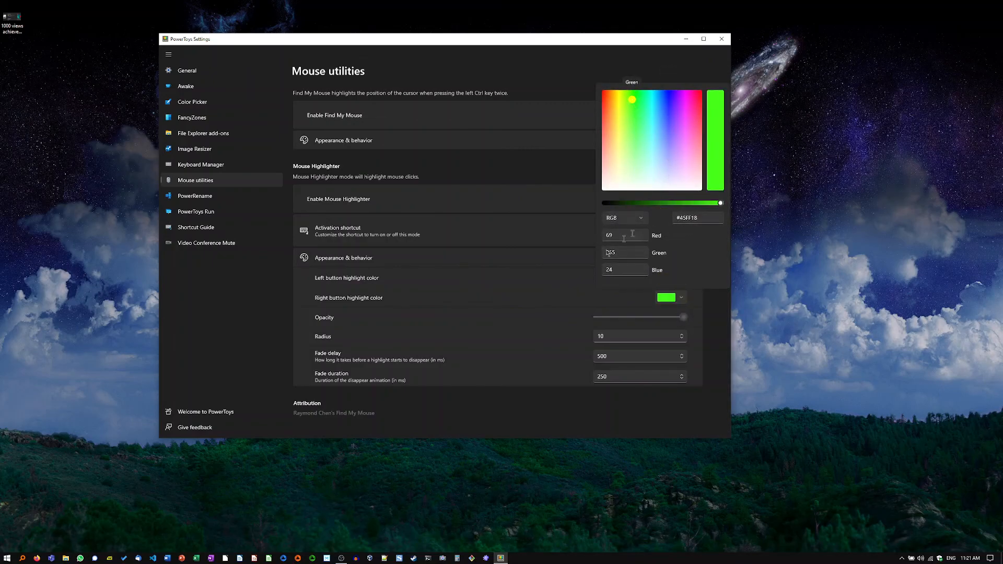
pyautogui.click(554, 311)
# Step: Set the Mouse Highlighter's left button highlight color to red, #FF0606, and test it in the window and on the desktop
pyautogui.click(681, 277)
pyautogui.click(607, 77)
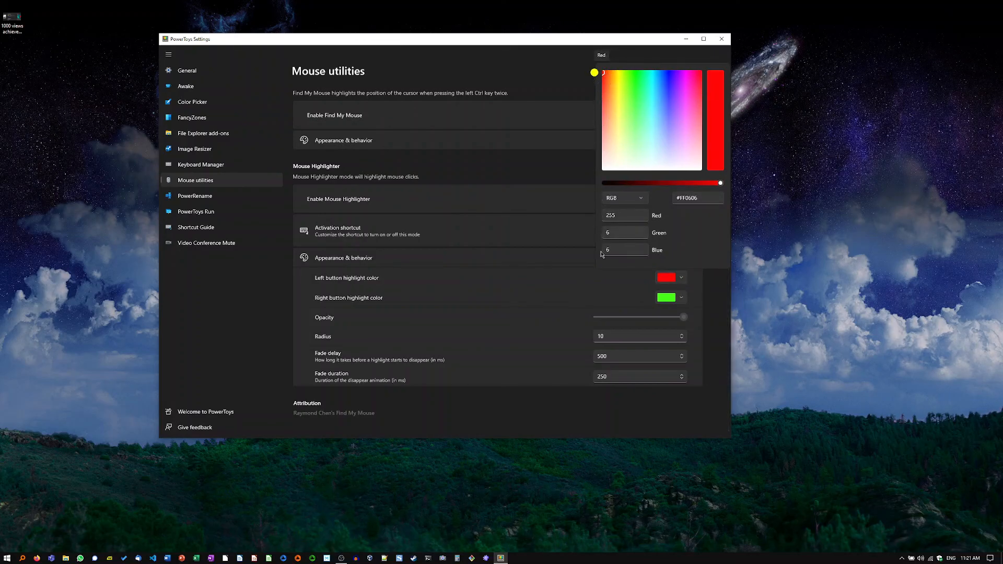
pyautogui.click(563, 288)
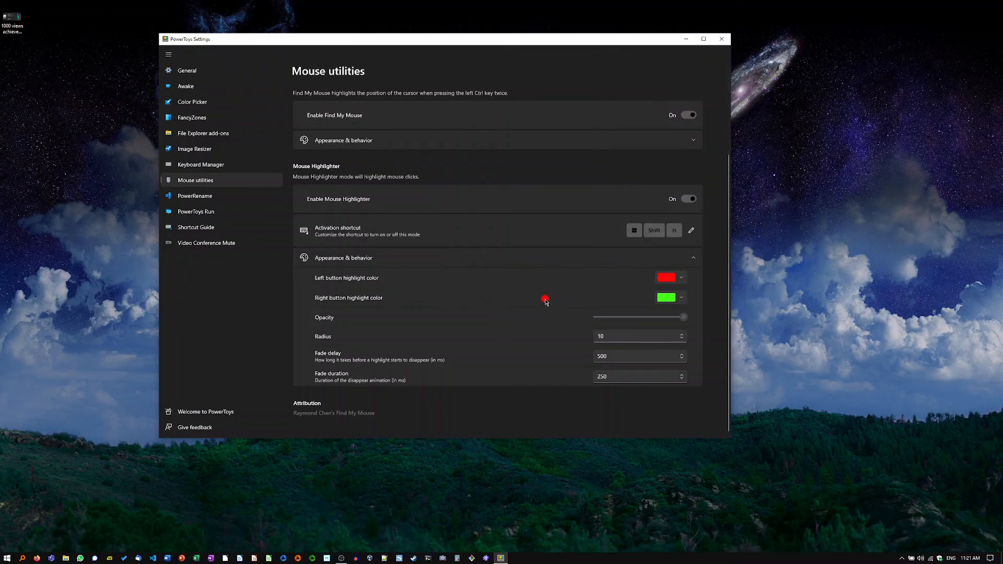
pyautogui.click(821, 274)
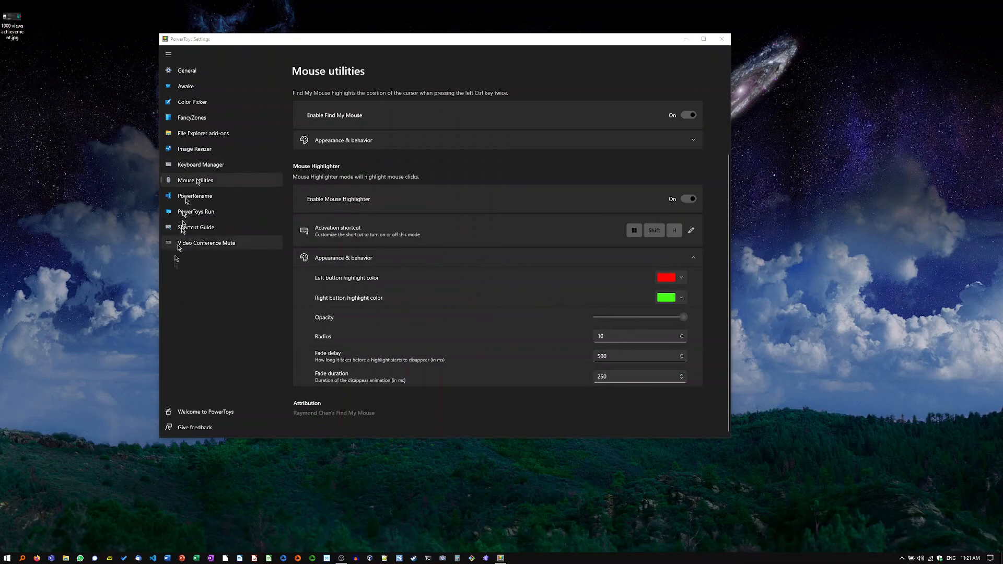
# Step: Try switching Mouse Highlighter off, test the pointer without it, and switch it back on
pyautogui.click(241, 320)
pyautogui.click(688, 199)
pyautogui.click(716, 215)
pyautogui.click(679, 203)
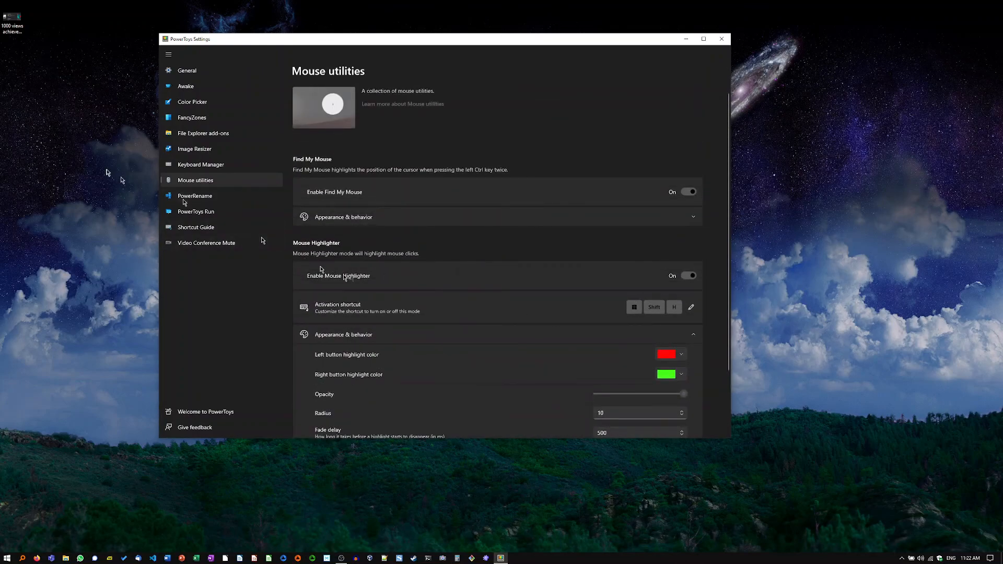
# Step: View the PowerRename settings page and the PowerToys Run settings page
pyautogui.click(211, 196)
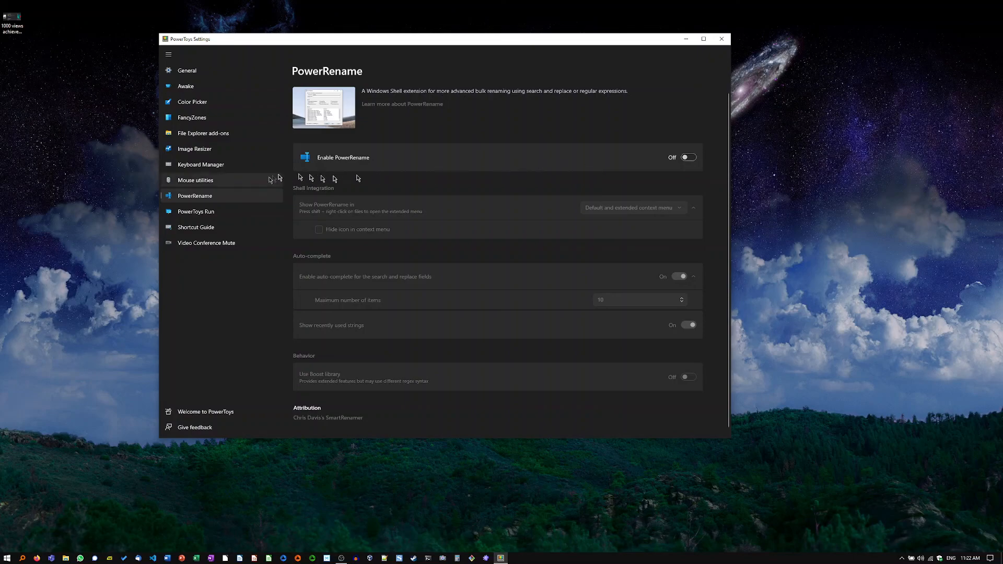
pyautogui.click(208, 213)
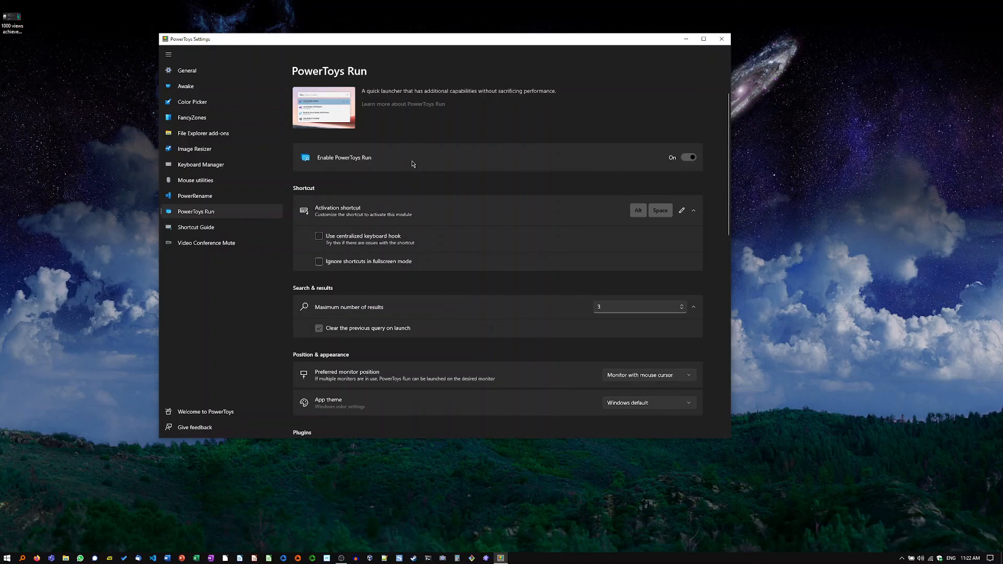
# Step: Bring up the PowerToys Run launcher and search for "git", clearing the mistyped "gjs"
pyautogui.hotkey('alt', 'space')
pyautogui.write('gjs')
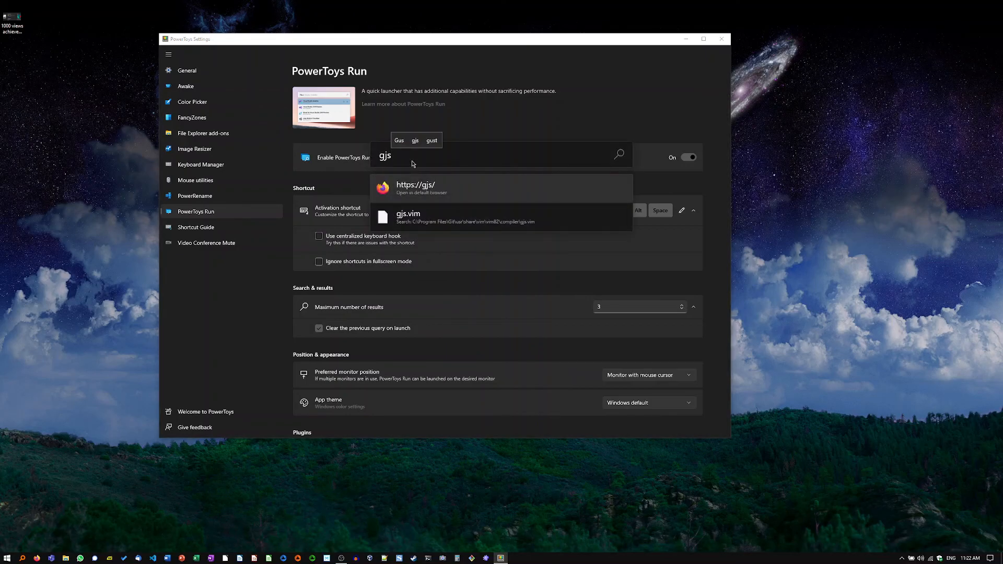
pyautogui.press('BackSpace')
pyautogui.press('BackSpace')
pyautogui.press('BackSpace')
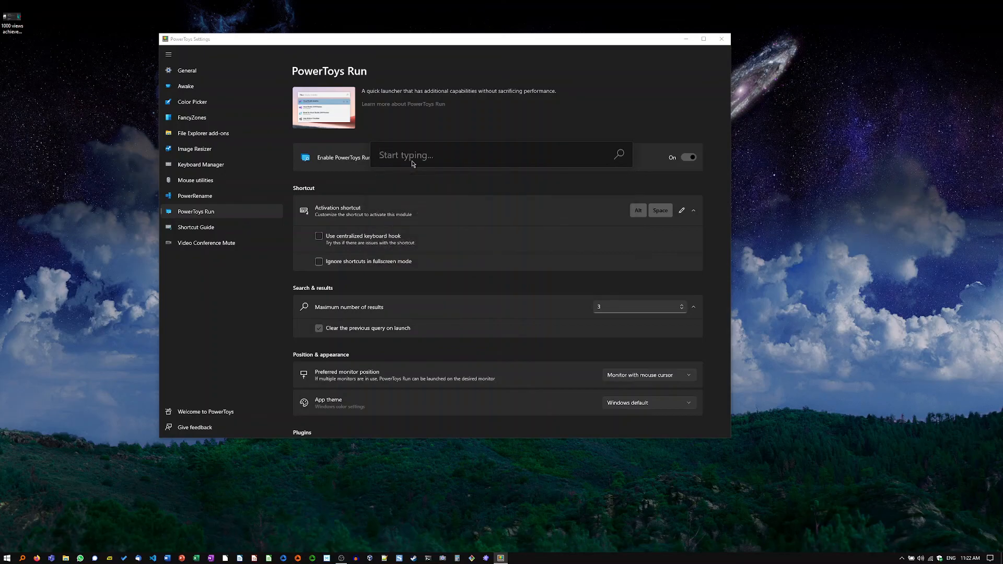
pyautogui.write('git')
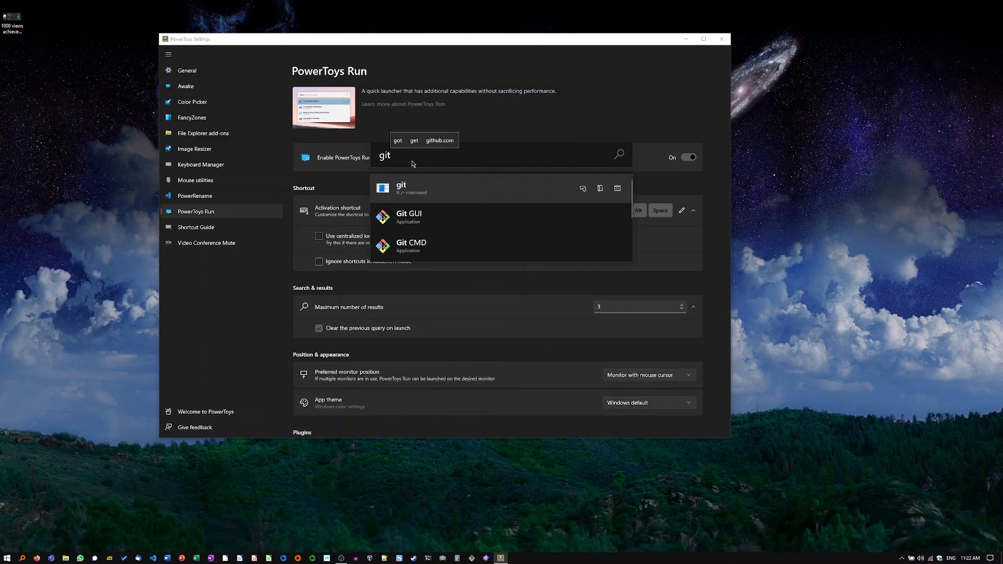
# Step: Select Git Bash among the launcher's results and launch it
pyautogui.press('Down')
pyautogui.press('Down')
pyautogui.press('Down')
pyautogui.press('Down')
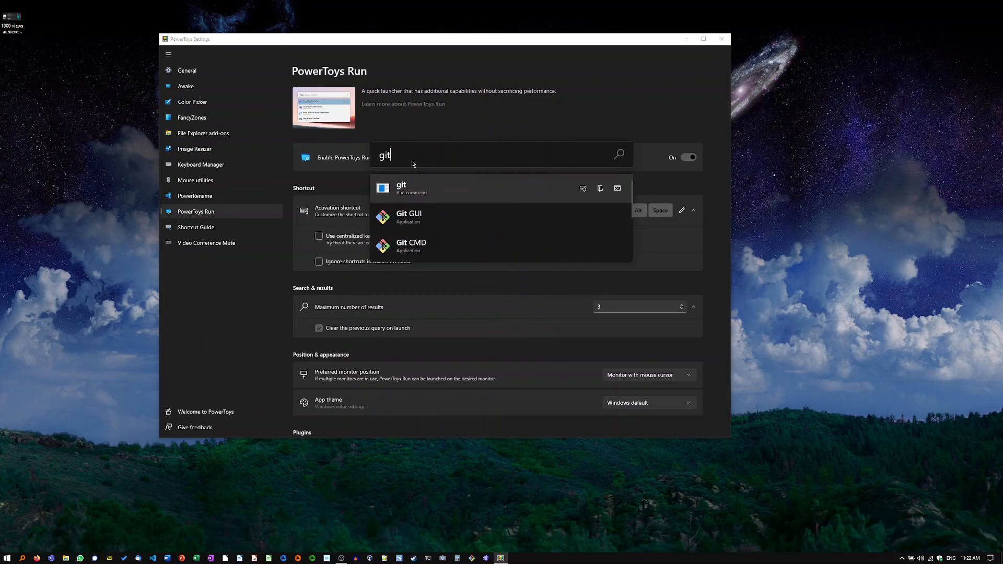
pyautogui.press('Down')
pyautogui.press('Down')
pyautogui.press('Down')
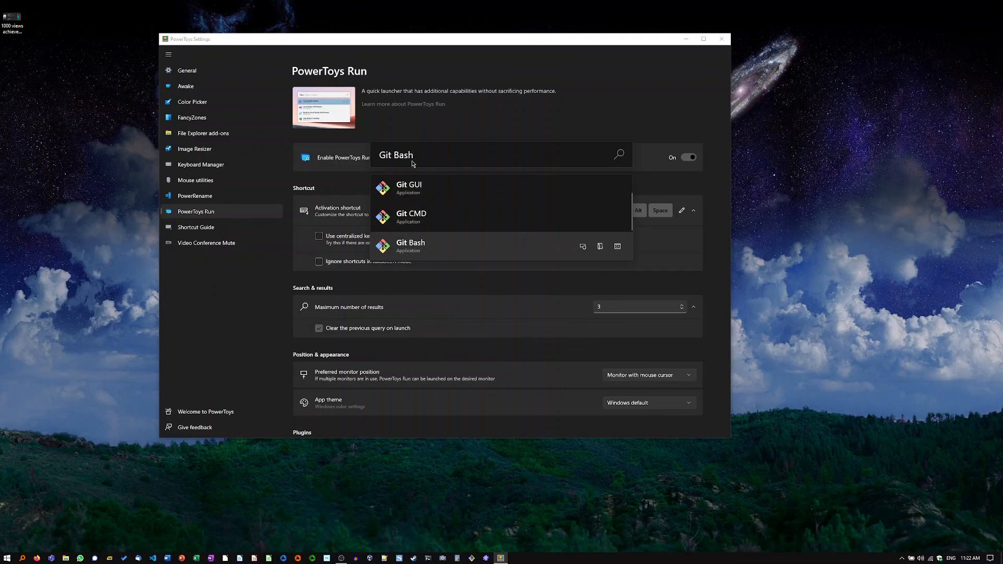
pyautogui.press('Return')
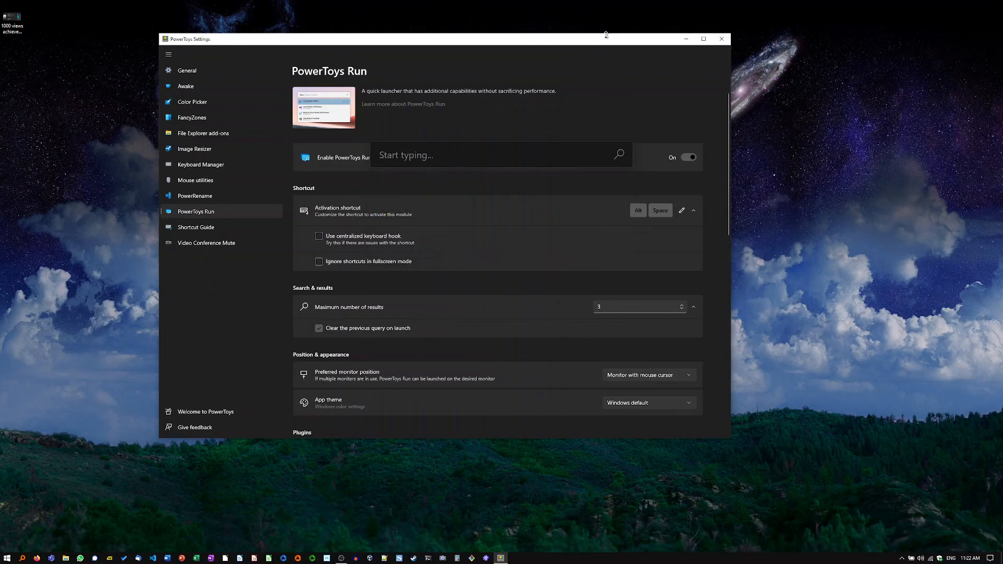
# Step: Check the preferred monitor position choices for PowerToys Run without changing the selection
pyautogui.scroll(-5, 509, 245)
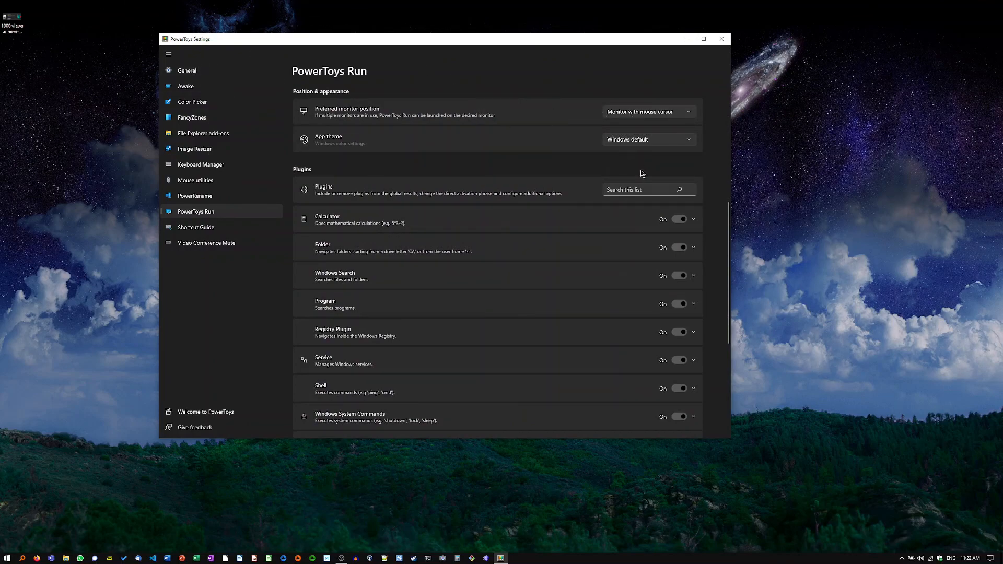
pyautogui.click(653, 113)
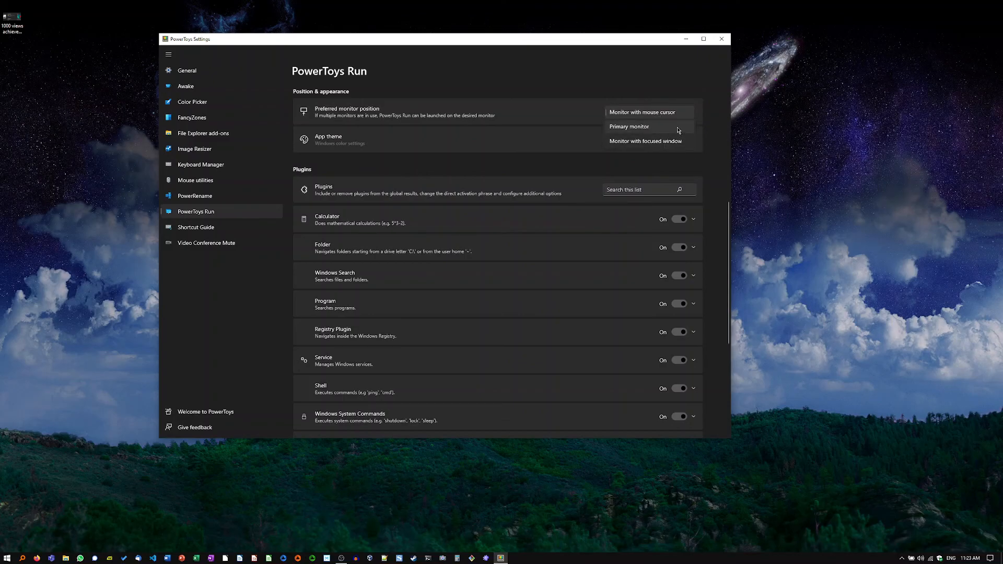
pyautogui.click(626, 88)
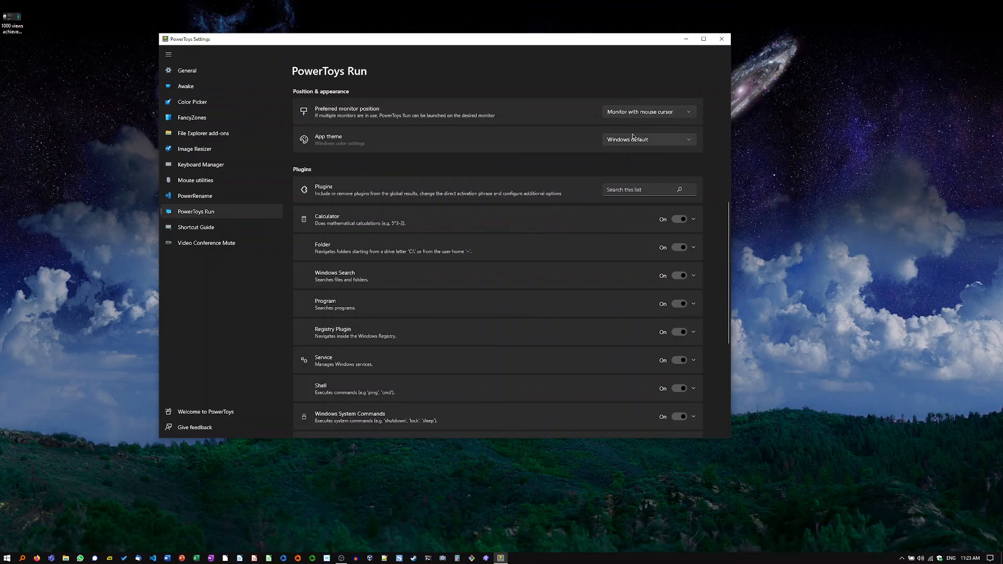
# Step: Toggle the Windows Terminal plugin in the PowerToys Run plugin list and return to the Calculator plugin
pyautogui.scroll(-5, 598, 243)
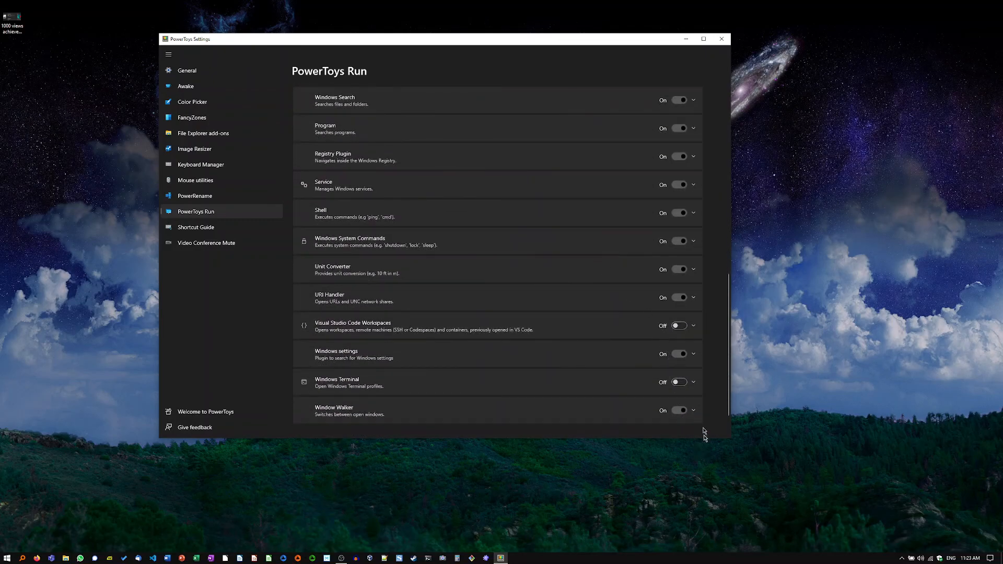
pyautogui.click(678, 382)
pyautogui.scroll(2, 563, 267)
pyautogui.scroll(1, 563, 267)
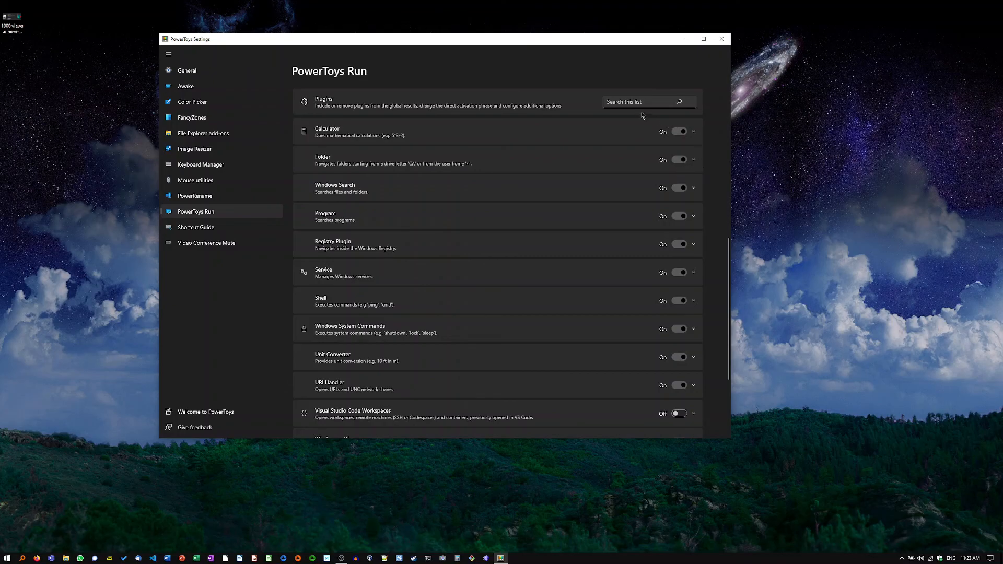
# Step: Try starting a calculation with "5+" in the PowerToys Run launcher and dismiss it
pyautogui.hotkey('alt', 'space')
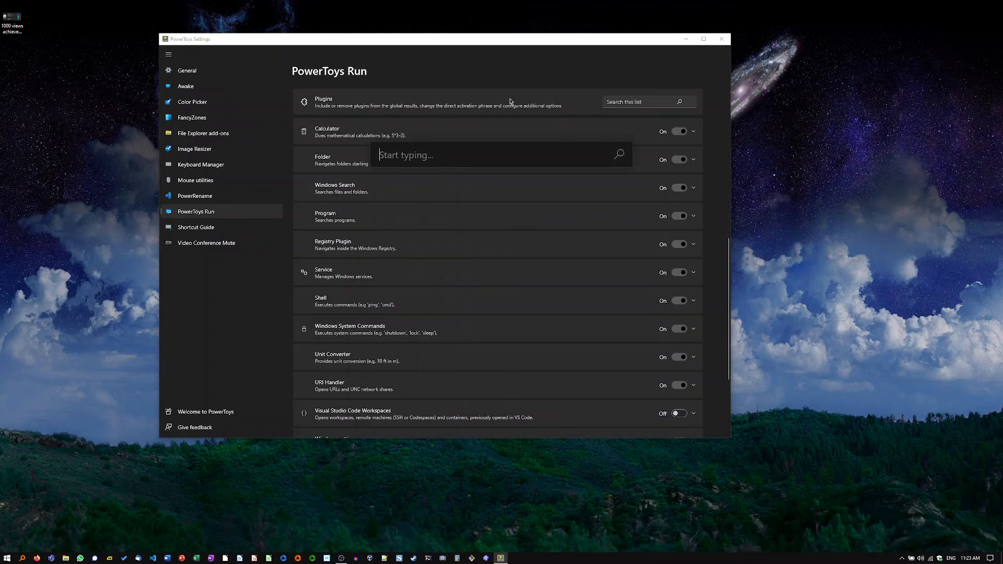
pyautogui.write('5=')
pyautogui.press('BackSpace')
pyautogui.write('+')
pyautogui.press('Escape')
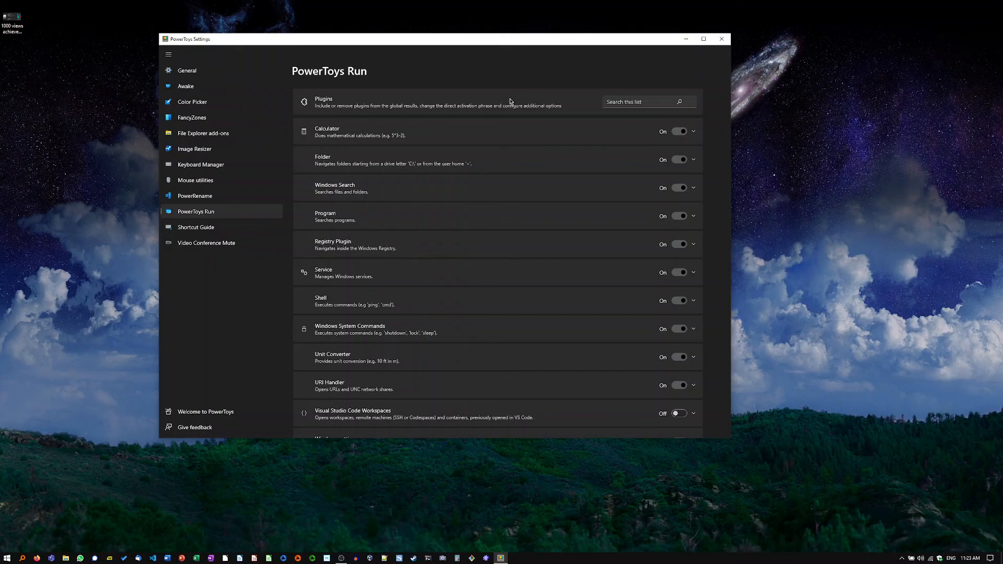
# Step: Review the Shortcut Guide settings and open the Video Conference Mute page
pyautogui.click(205, 227)
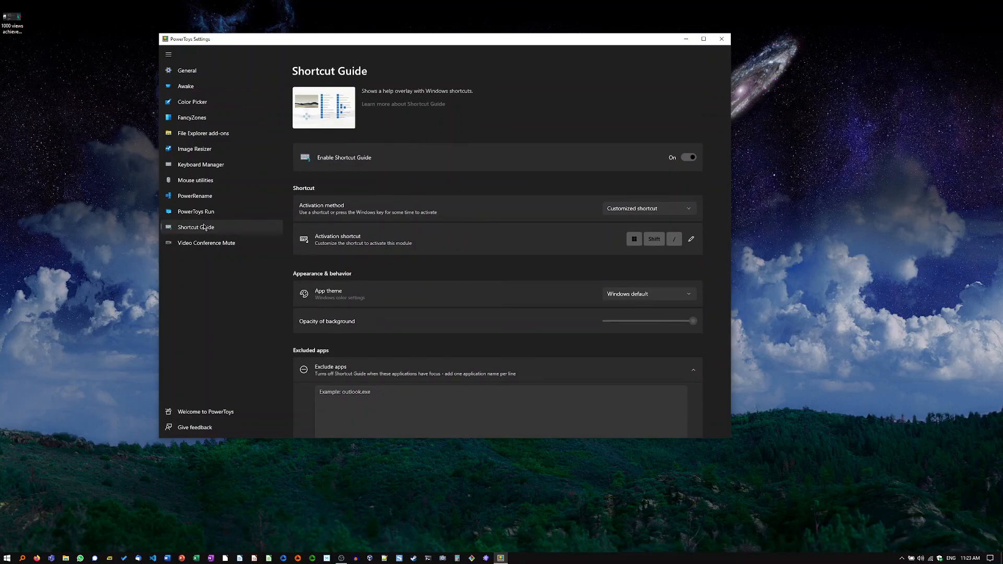
pyautogui.scroll(-1, 481, 267)
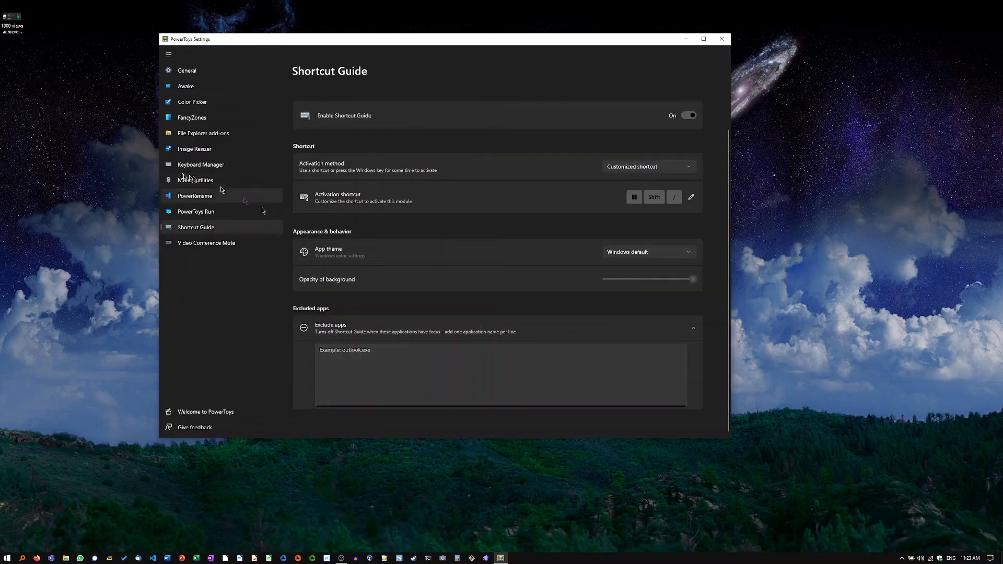
pyautogui.click(203, 242)
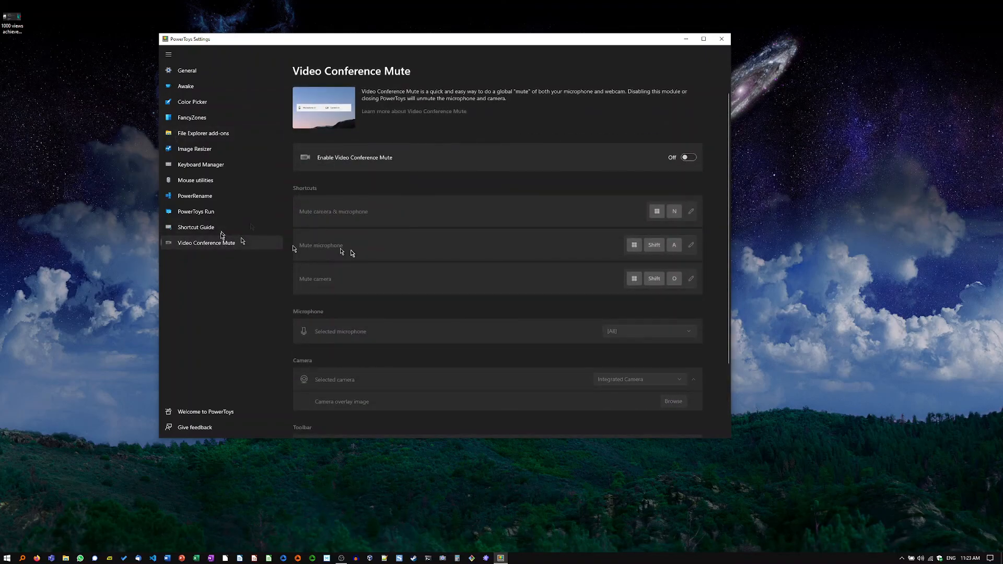